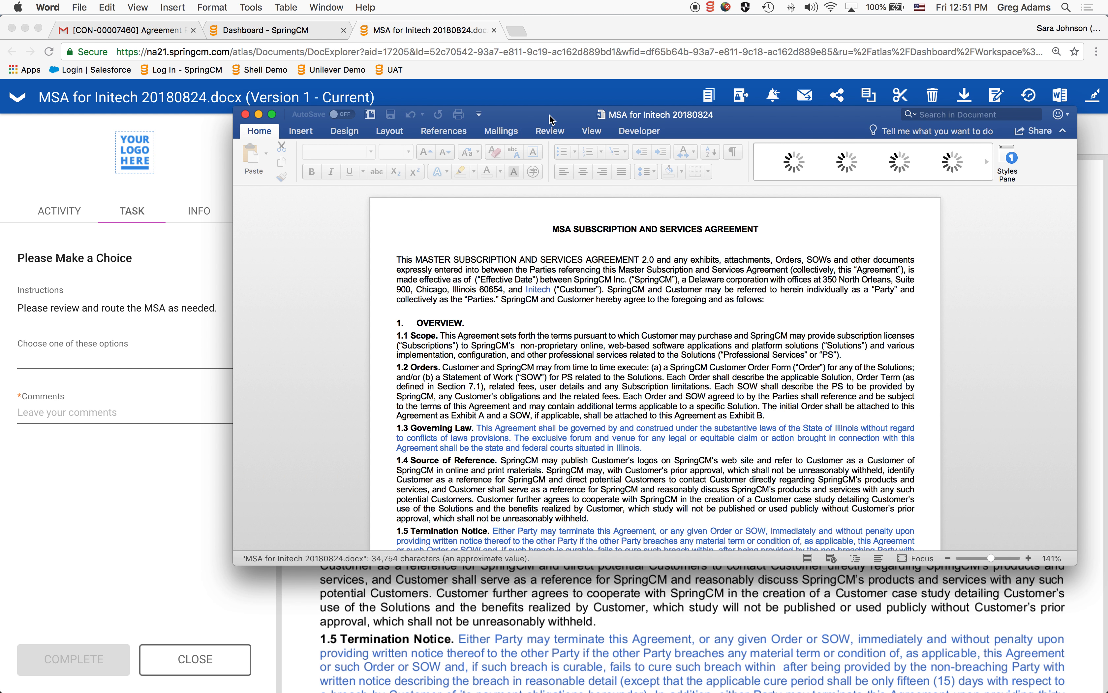
Reposition and enlarge the MSA document window, and open the SpringCM Clause Library beside the text
{"action": "left_click_drag", "start_coordinate": [551, 119], "coordinate": [434, 50]}
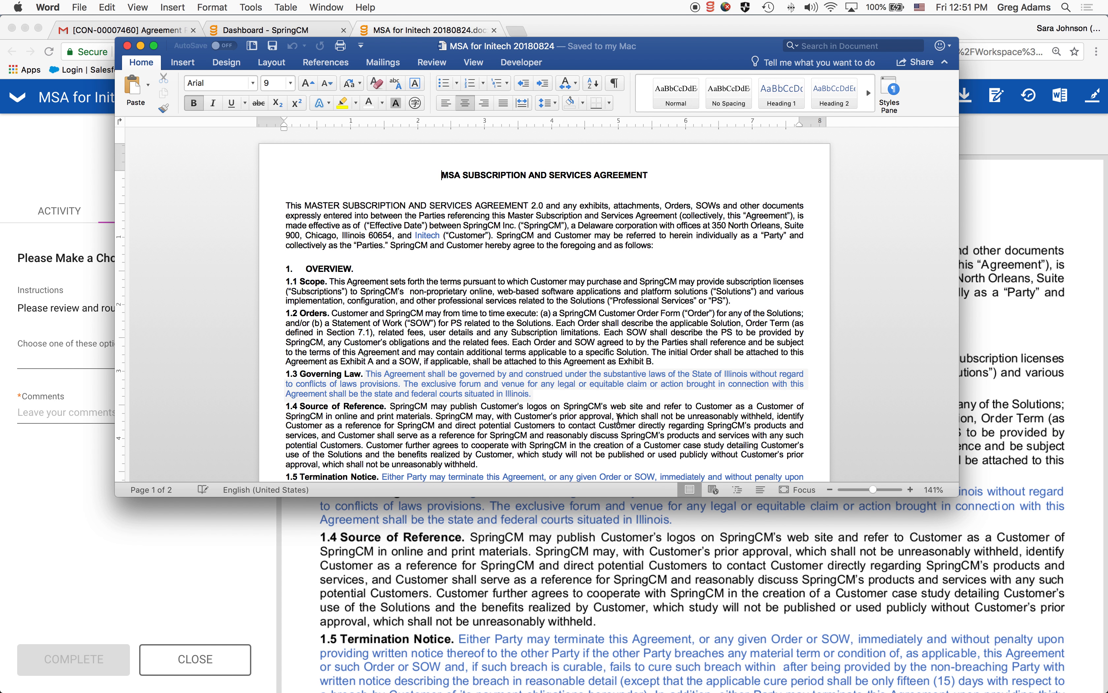
{"action": "left_click_drag", "start_coordinate": [962, 505], "coordinate": [963, 513]}
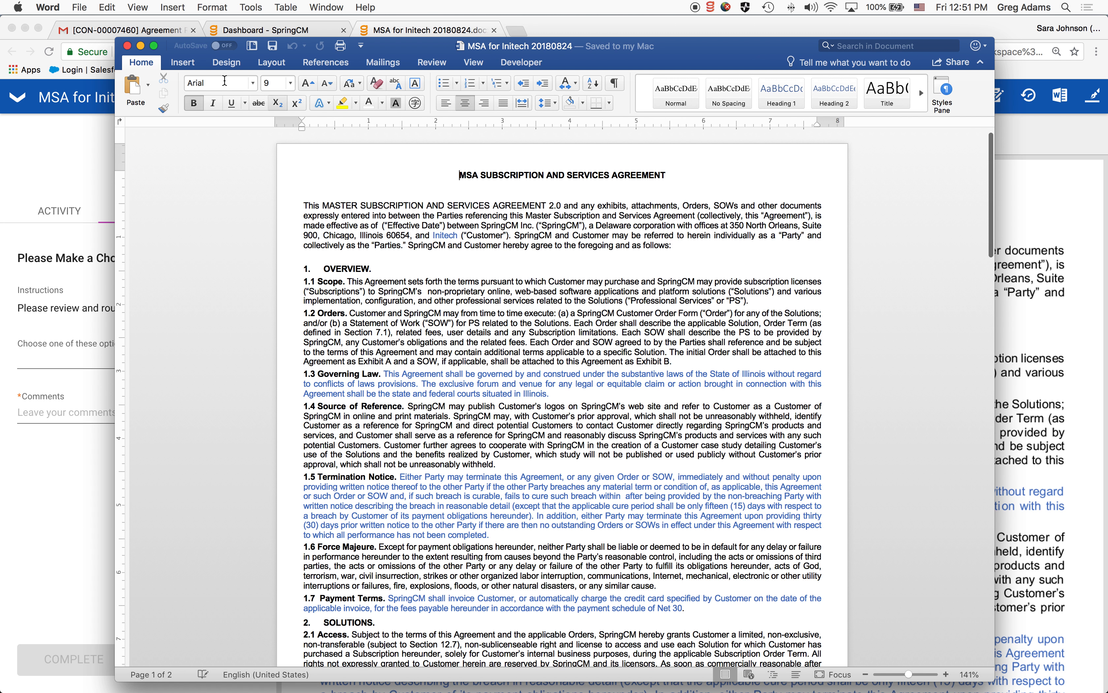
{"action": "left_click", "coordinate": [188, 63]}
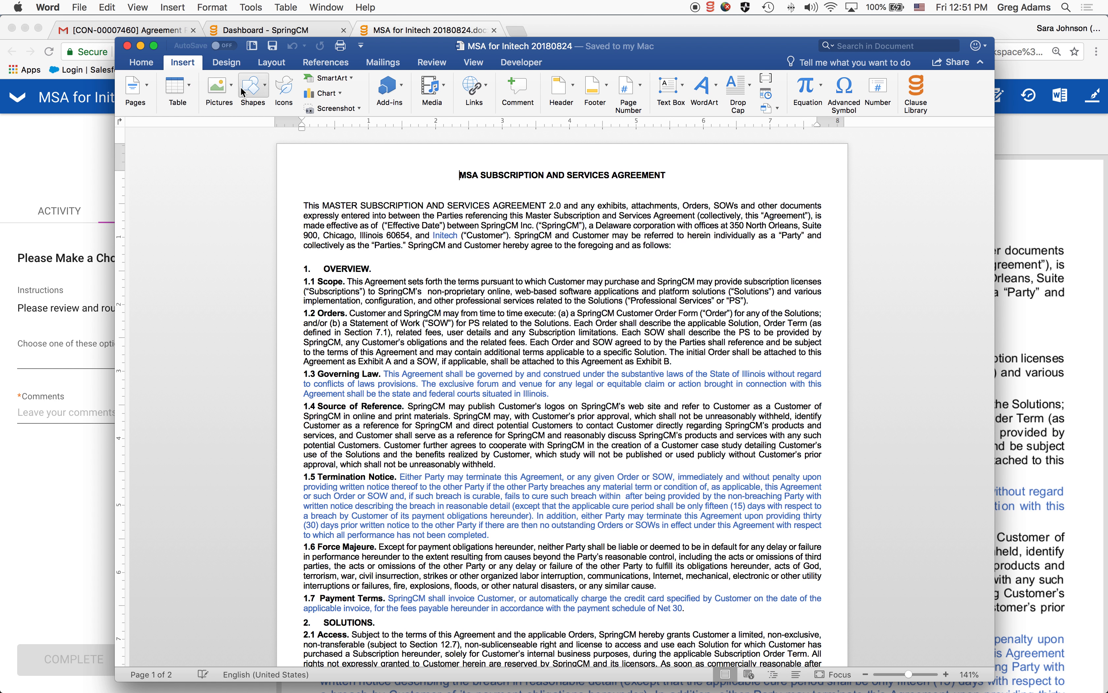
{"action": "left_click", "coordinate": [927, 89]}
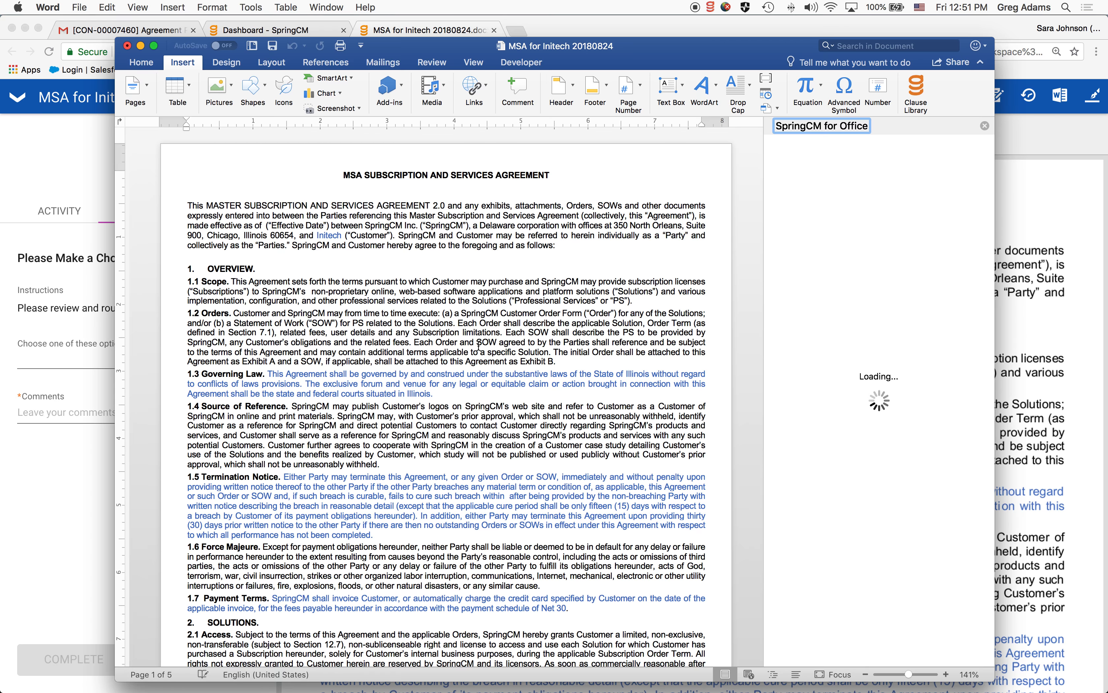
Delete the passage "details and any… Each Order and" in section 1.2 and "reference for SpringCM… agrees to cooperate" in section 1.4
{"action": "left_click_drag", "start_coordinate": [460, 342], "coordinate": [377, 328]}
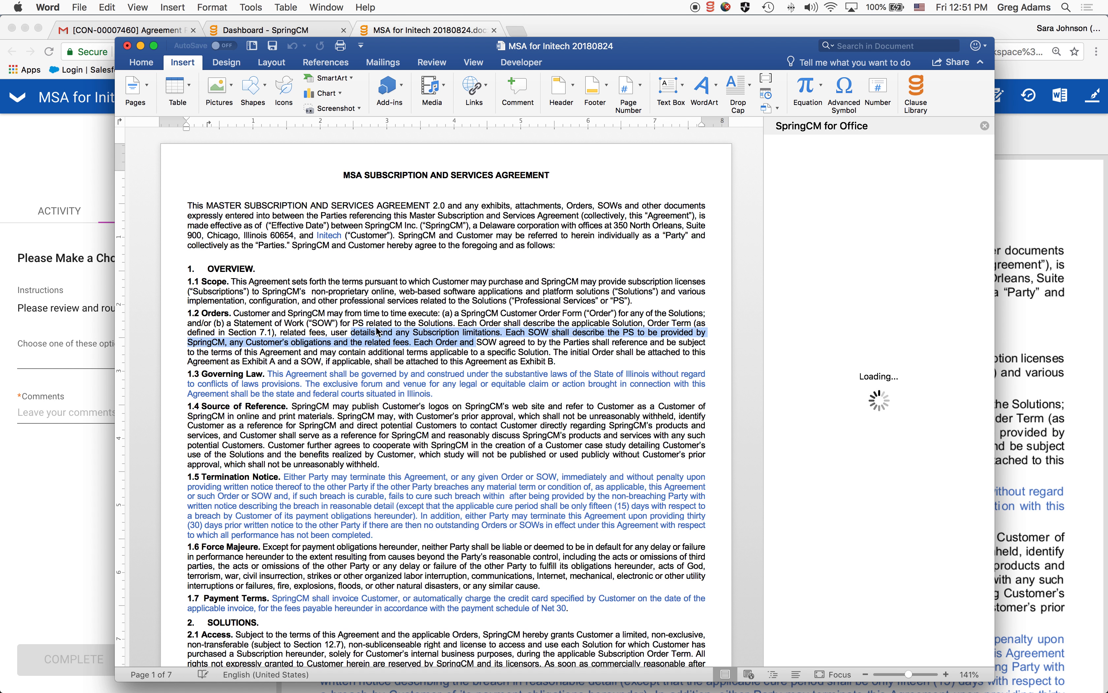
{"action": "key", "text": "Delete"}
{"action": "left_click_drag", "start_coordinate": [380, 425], "coordinate": [398, 439]}
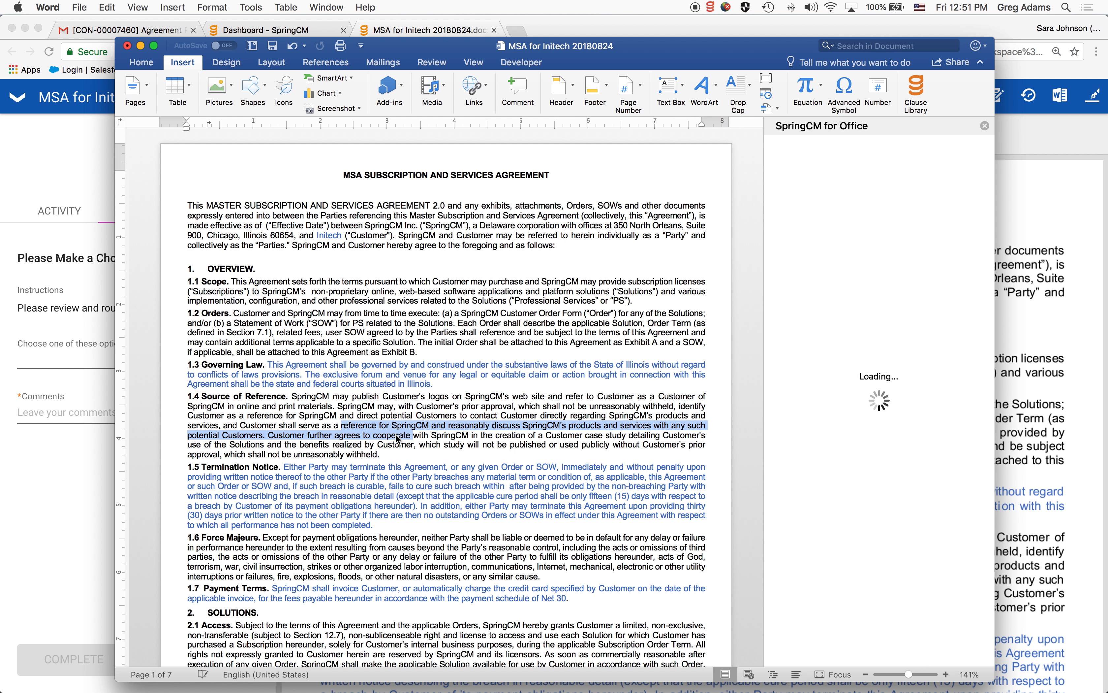
{"action": "key", "text": "Delete"}
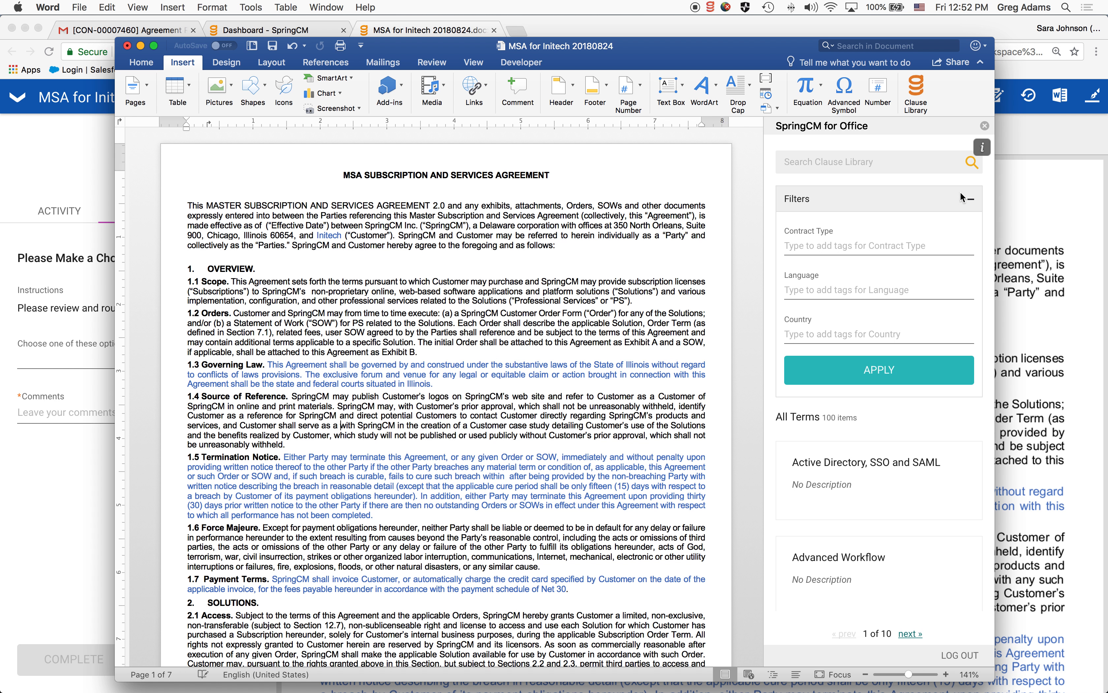
Search the clause library for "governing" and view the England and Wales option under Governing Law EMEA
{"action": "left_click", "coordinate": [972, 200]}
{"action": "left_click", "coordinate": [854, 167]}
{"action": "type", "text": "gov"}
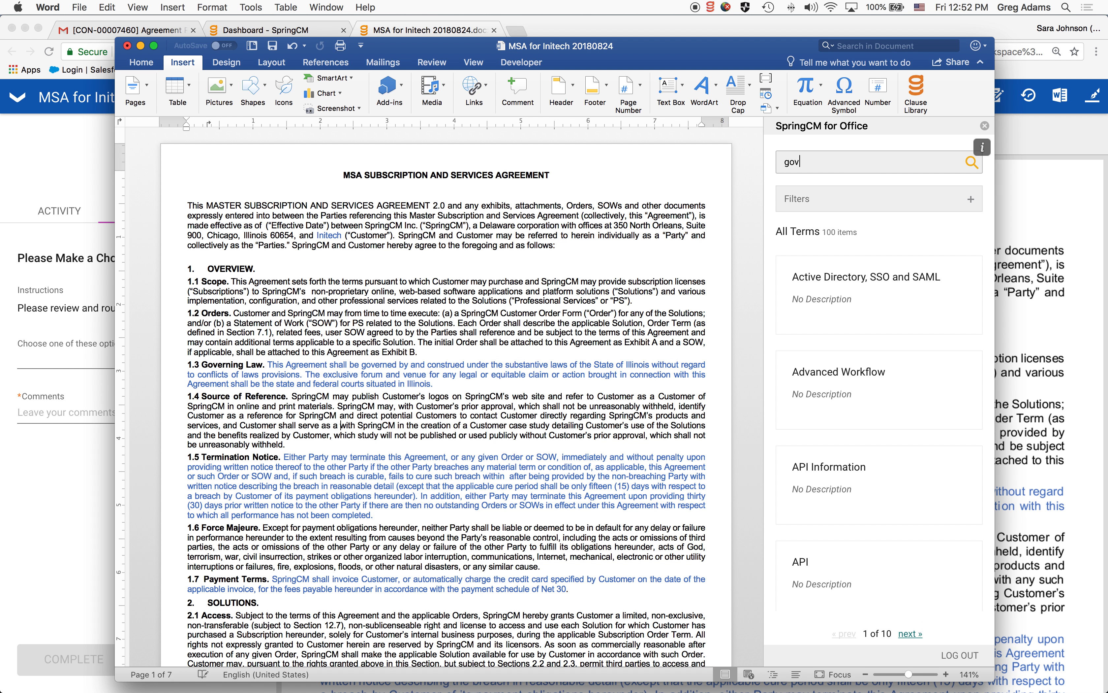
{"action": "type", "text": "erning"}
{"action": "key", "text": "Return"}
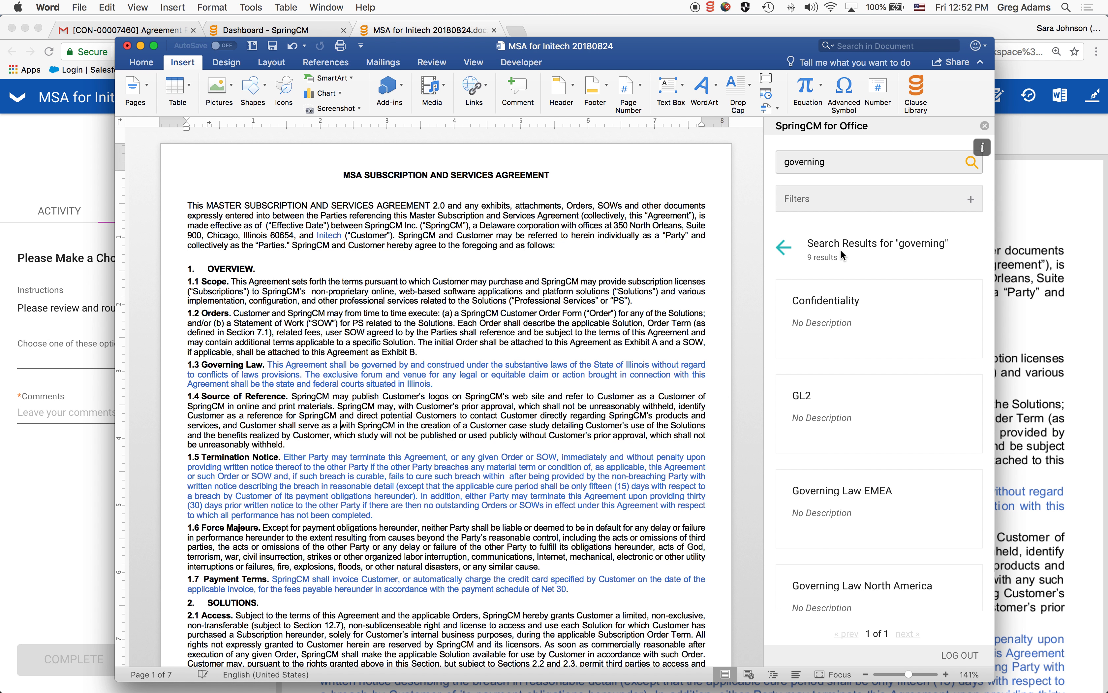
{"action": "left_click", "coordinate": [872, 507]}
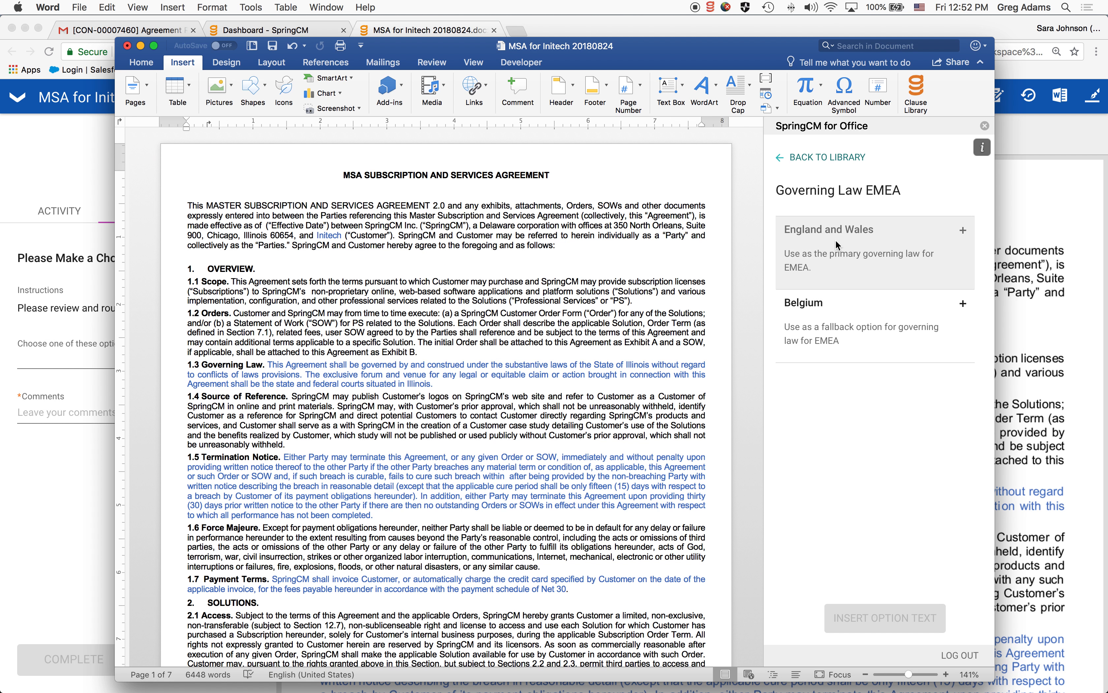
{"action": "left_click", "coordinate": [829, 266]}
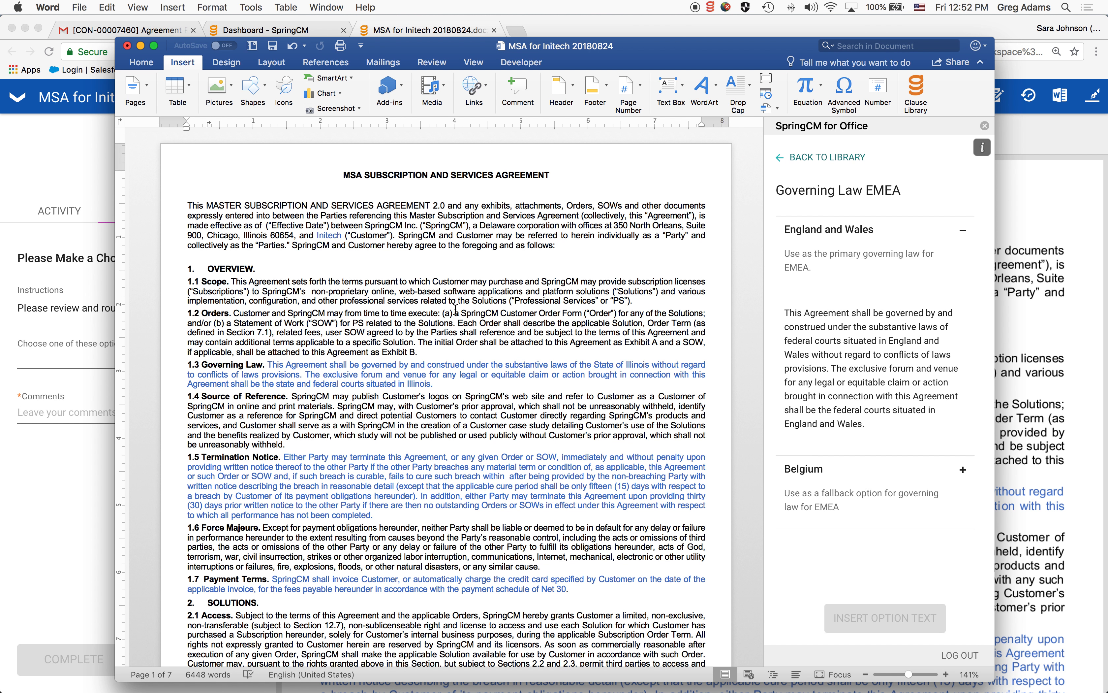
Save the edited MSA, close the document and return to its SpringCM review page in Chrome
{"action": "key", "text": "super+s"}
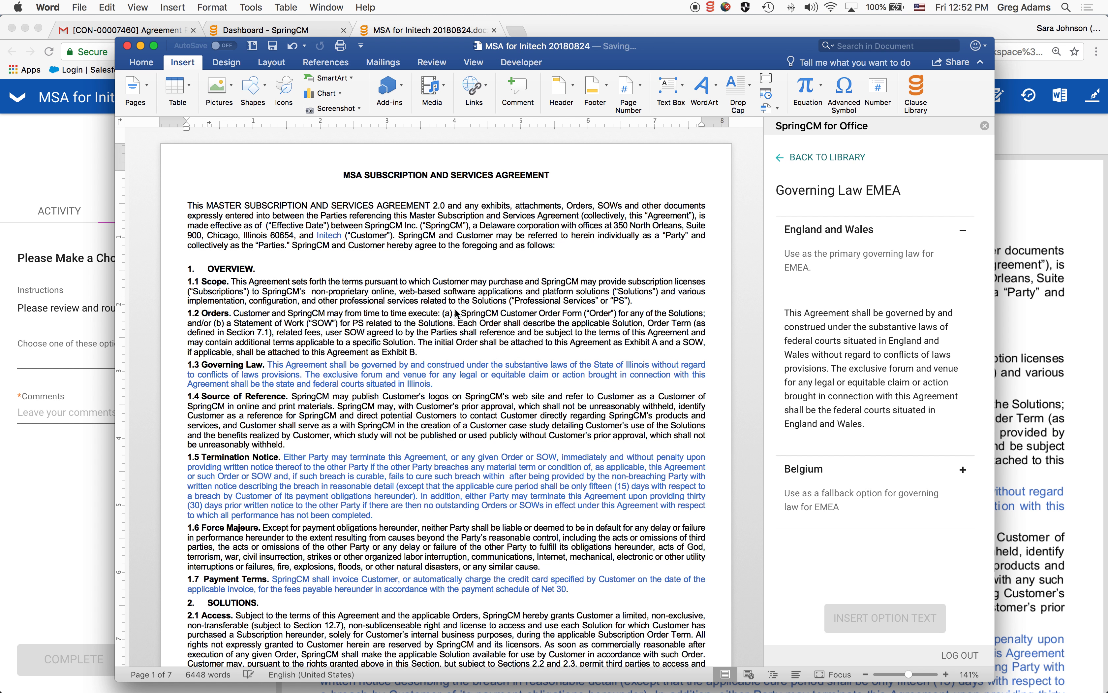
{"action": "key", "text": "super+w"}
{"action": "left_click", "coordinate": [460, 236]}
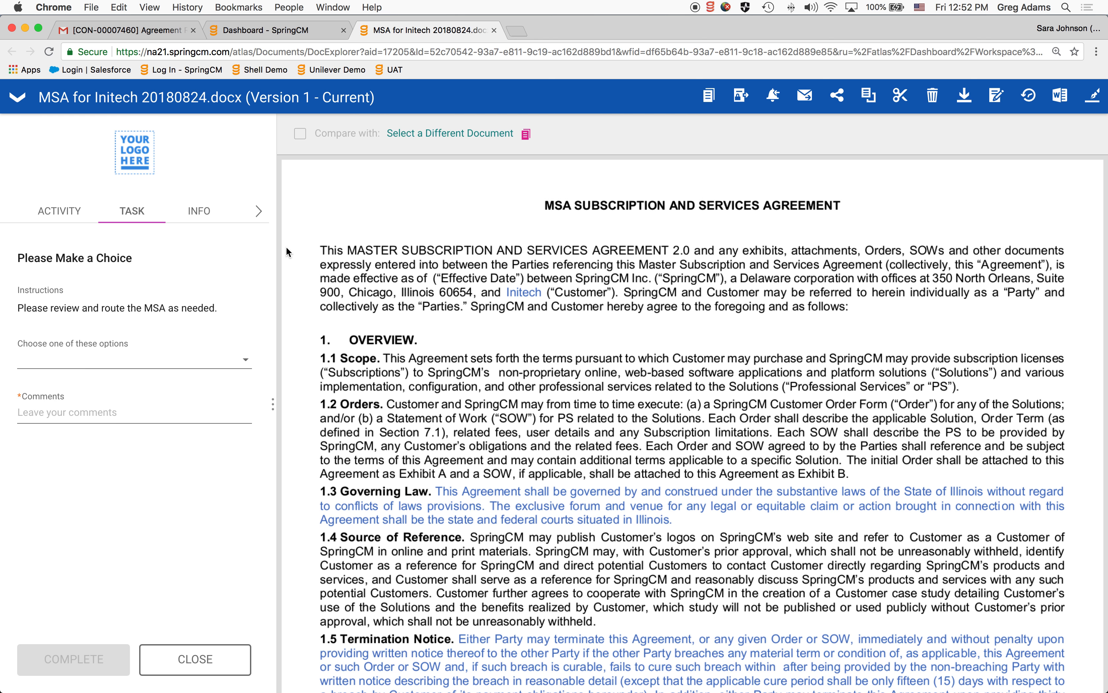
Complete the MSA review task with "Send For Final Approval and Signature" and the comment "Legal okay with changes"
{"action": "left_click", "coordinate": [156, 360]}
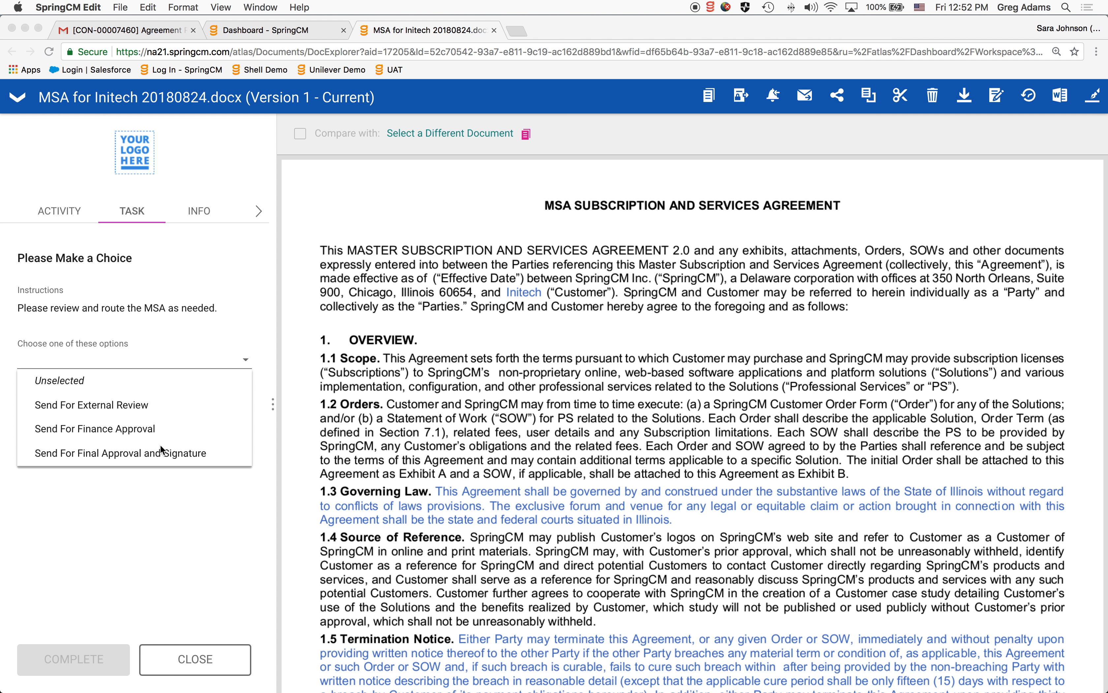
{"action": "left_click", "coordinate": [148, 456]}
{"action": "left_click", "coordinate": [136, 453]}
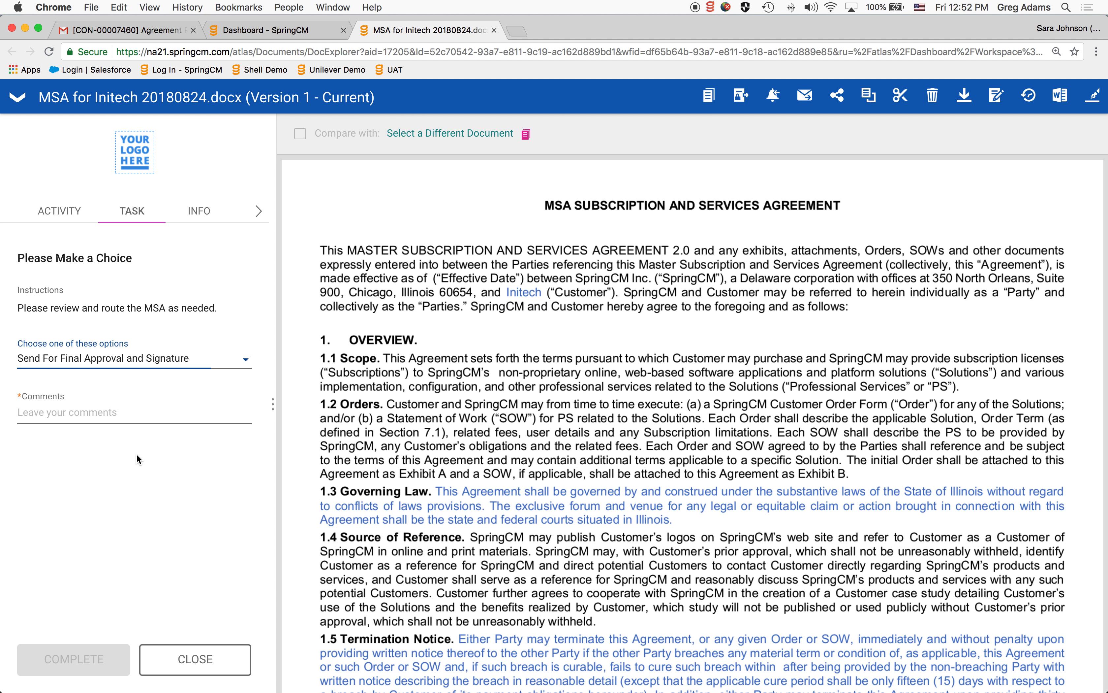
{"action": "left_click", "coordinate": [89, 413]}
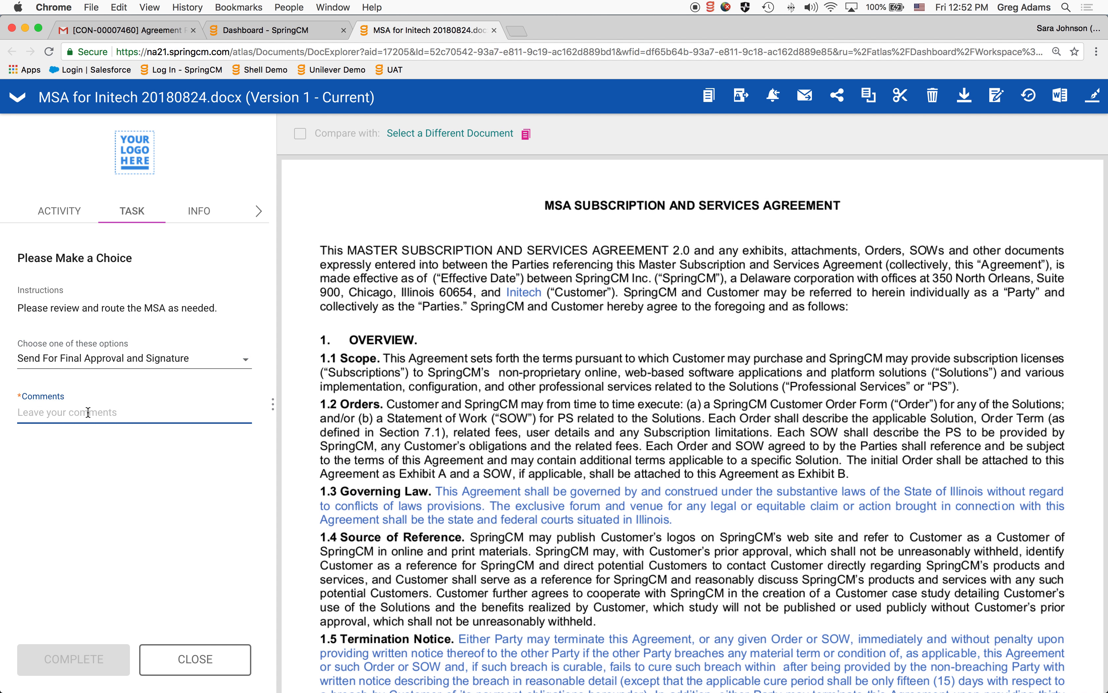
{"action": "type", "text": "Legal ok"}
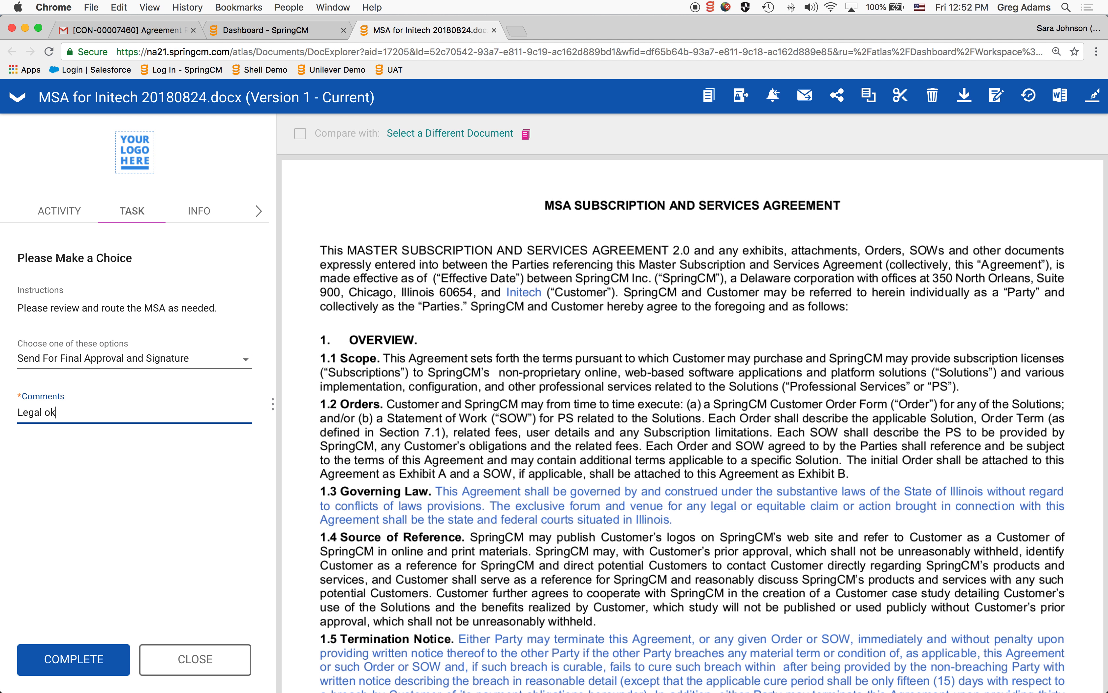
{"action": "type", "text": "ay with changes"}
{"action": "left_click", "coordinate": [94, 659]}
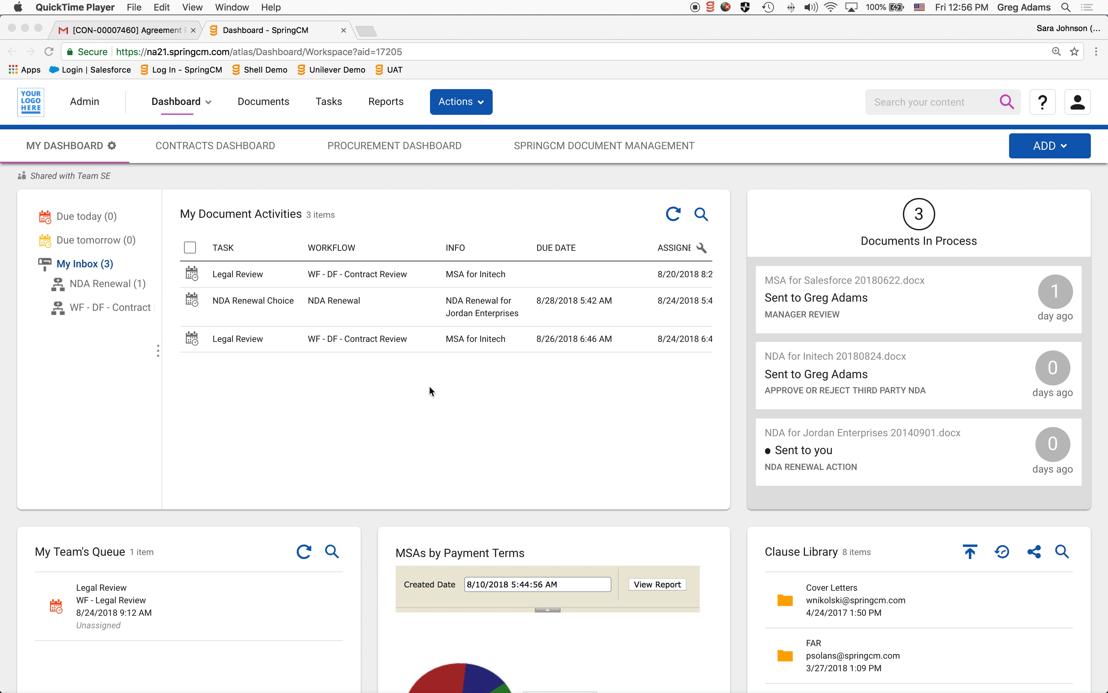
Switch to the manager's browser profile and open the Sales Manager Approval task for the Initech MSA
{"action": "left_click", "coordinate": [243, 40]}
{"action": "left_click", "coordinate": [283, 7]}
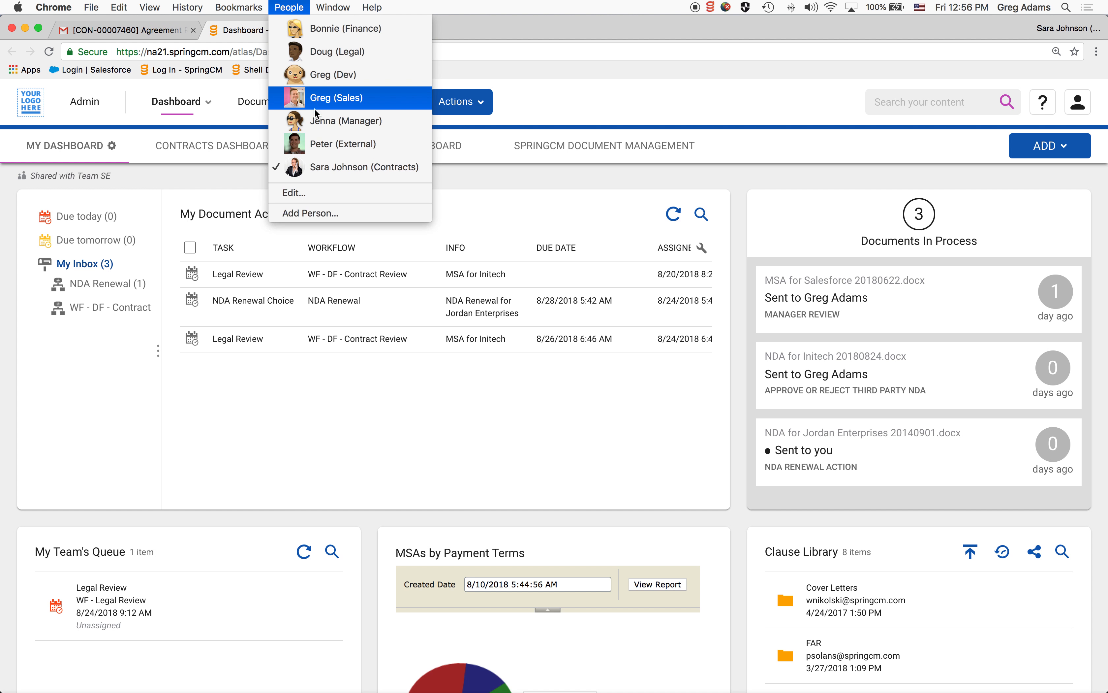
{"action": "left_click", "coordinate": [326, 124]}
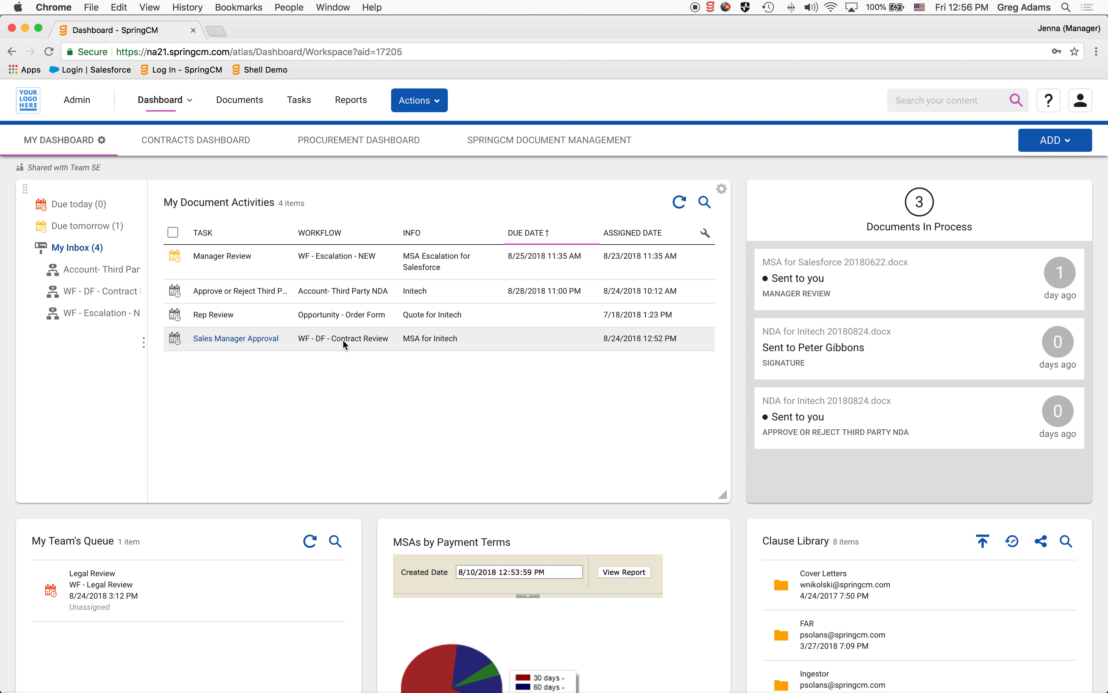
{"action": "left_click", "coordinate": [250, 341]}
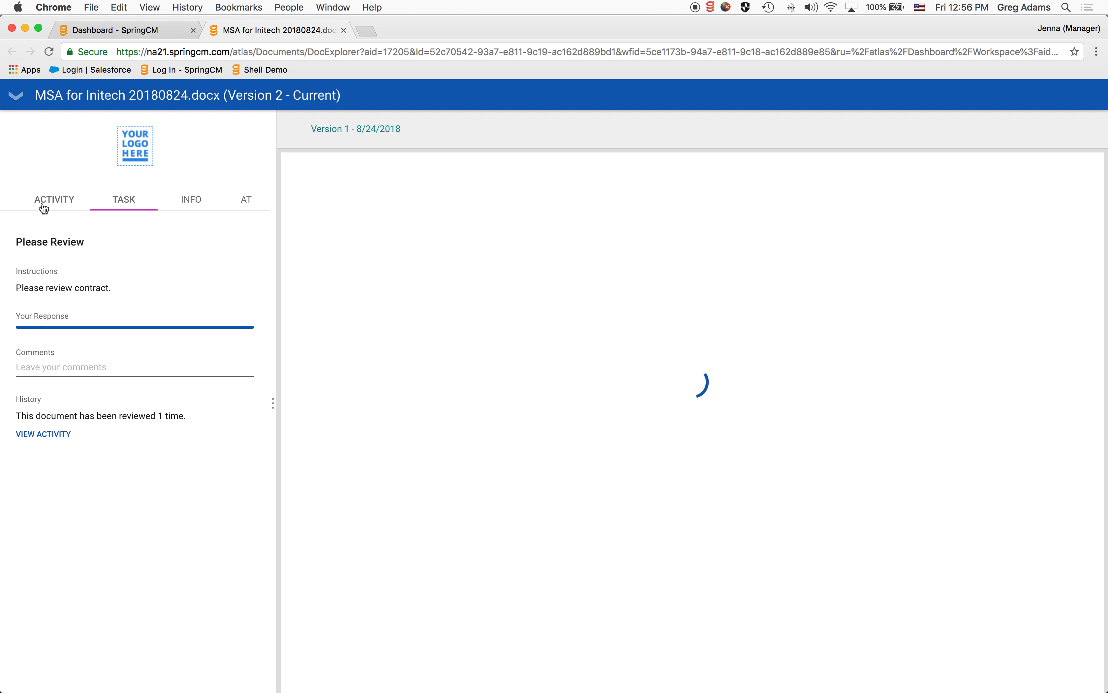
Examine the MSA's workflow activity and legal review comment, and compare the current version with Version 1
{"action": "left_click", "coordinate": [39, 207]}
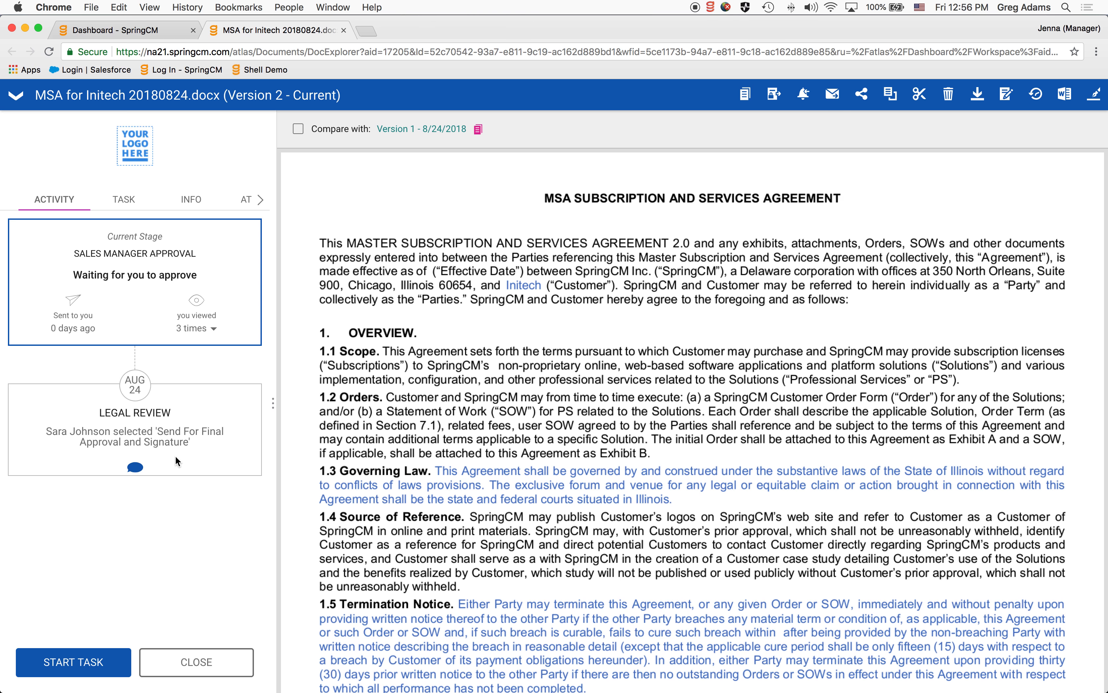
{"action": "scroll", "coordinate": [319, 299], "scroll_direction": "down", "scroll_amount": 1}
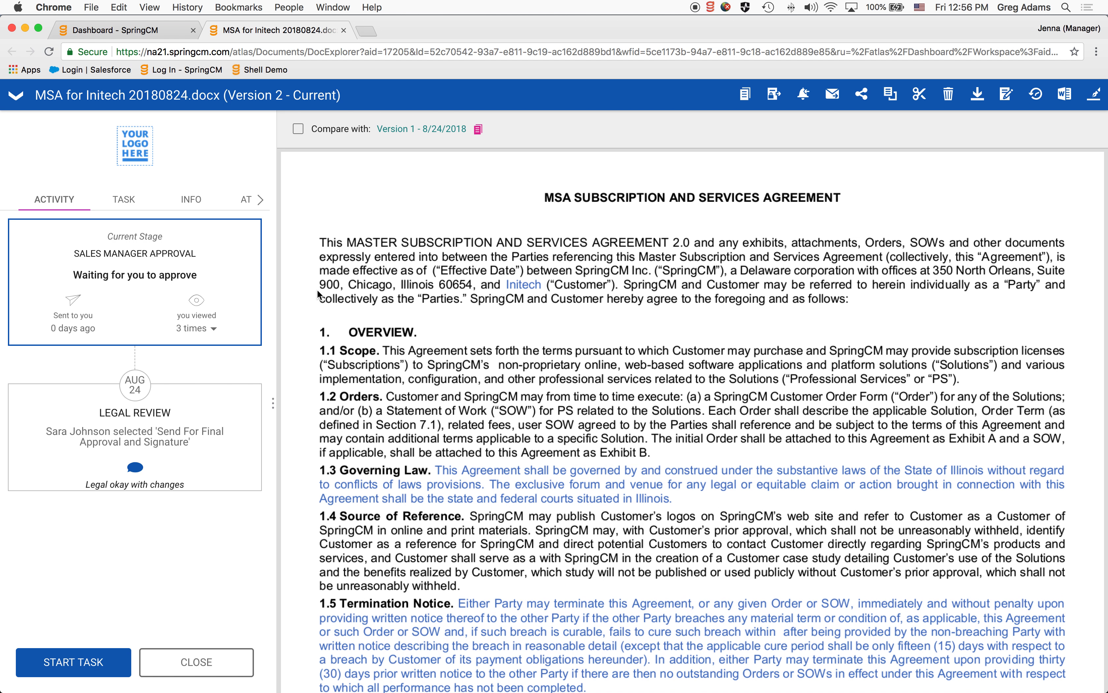
{"action": "left_click", "coordinate": [298, 130]}
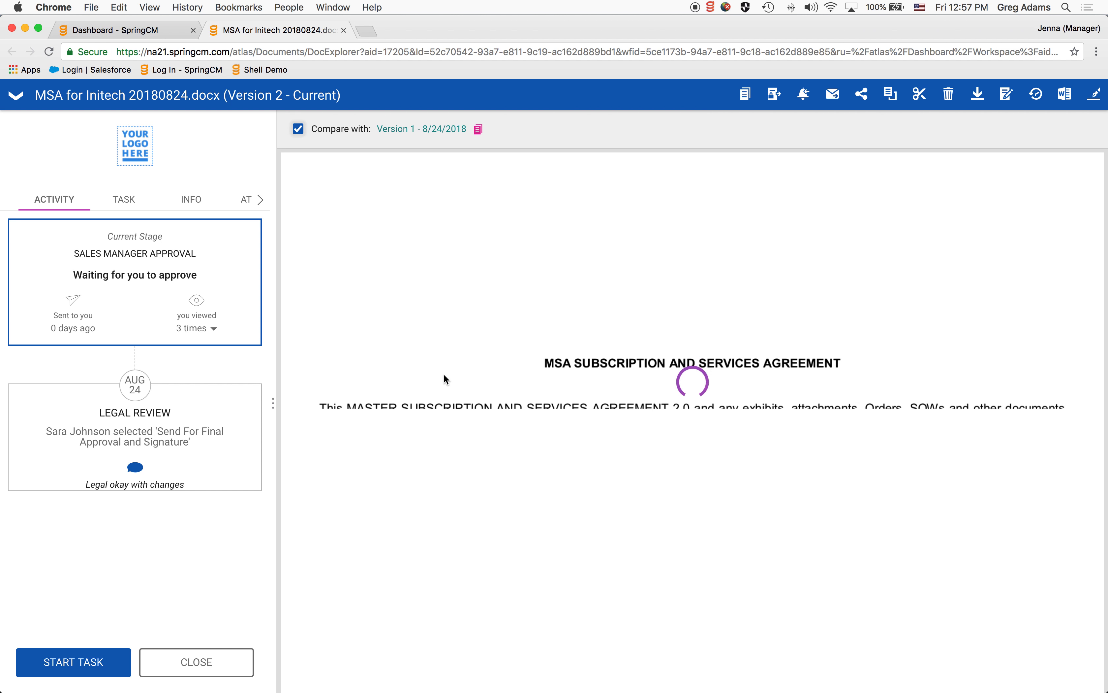
{"action": "scroll", "coordinate": [424, 373], "scroll_direction": "down", "scroll_amount": 5}
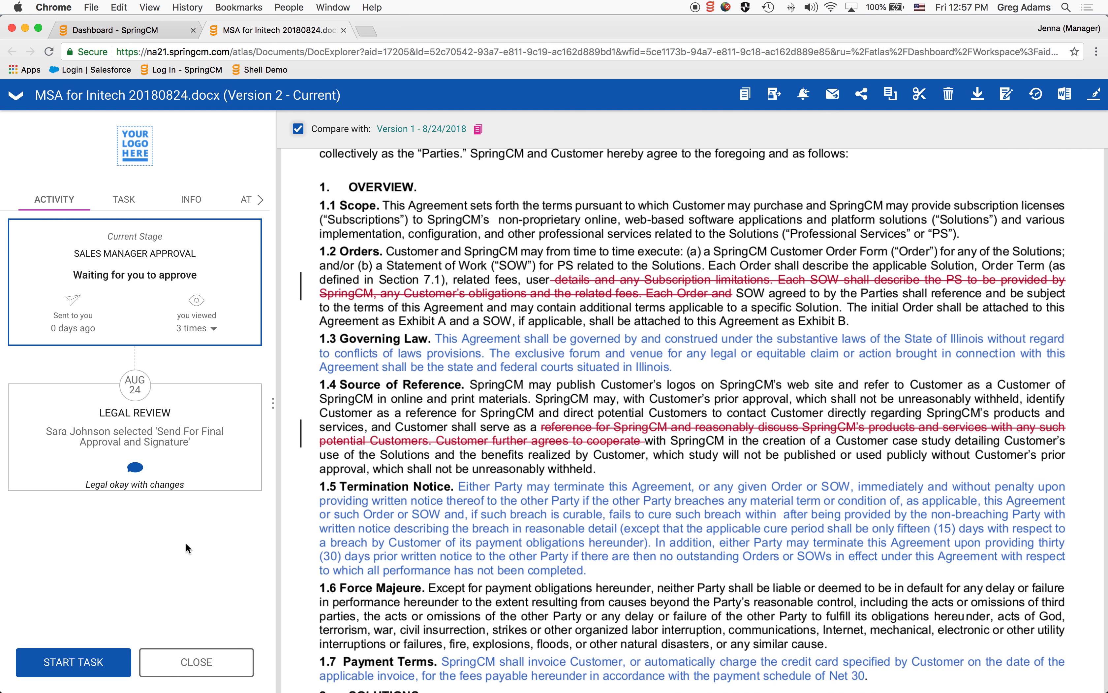
Approve the MSA with the comment "Go close this deal" and complete the manager's task
{"action": "left_click", "coordinate": [123, 202]}
{"action": "left_click", "coordinate": [88, 345]}
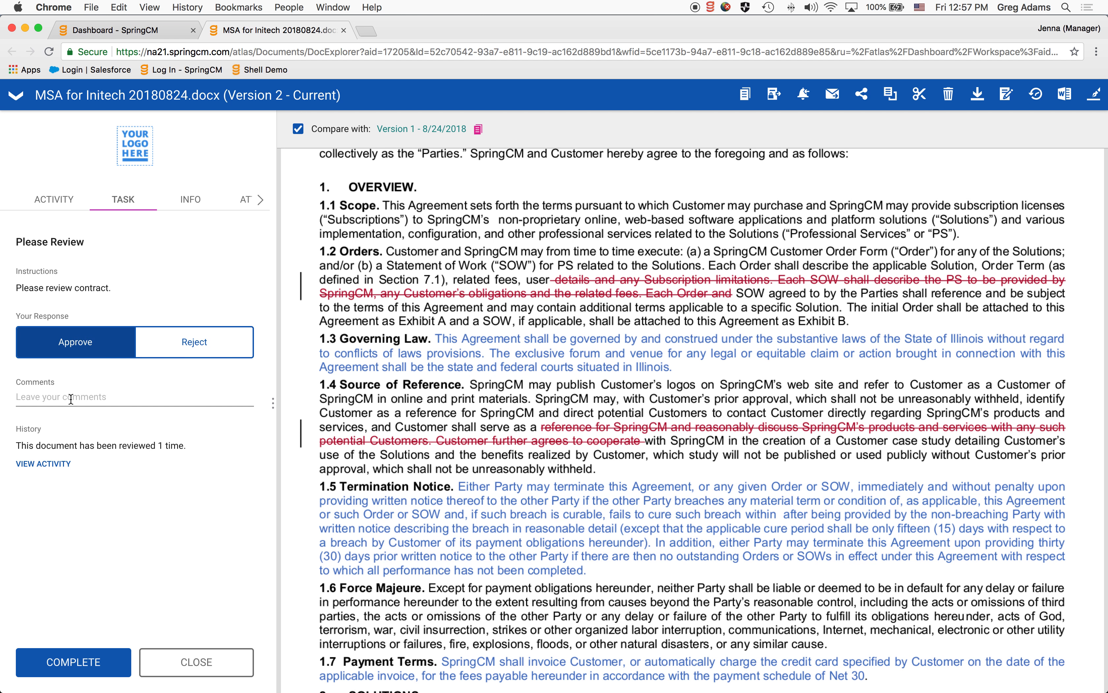
{"action": "left_click", "coordinate": [52, 397]}
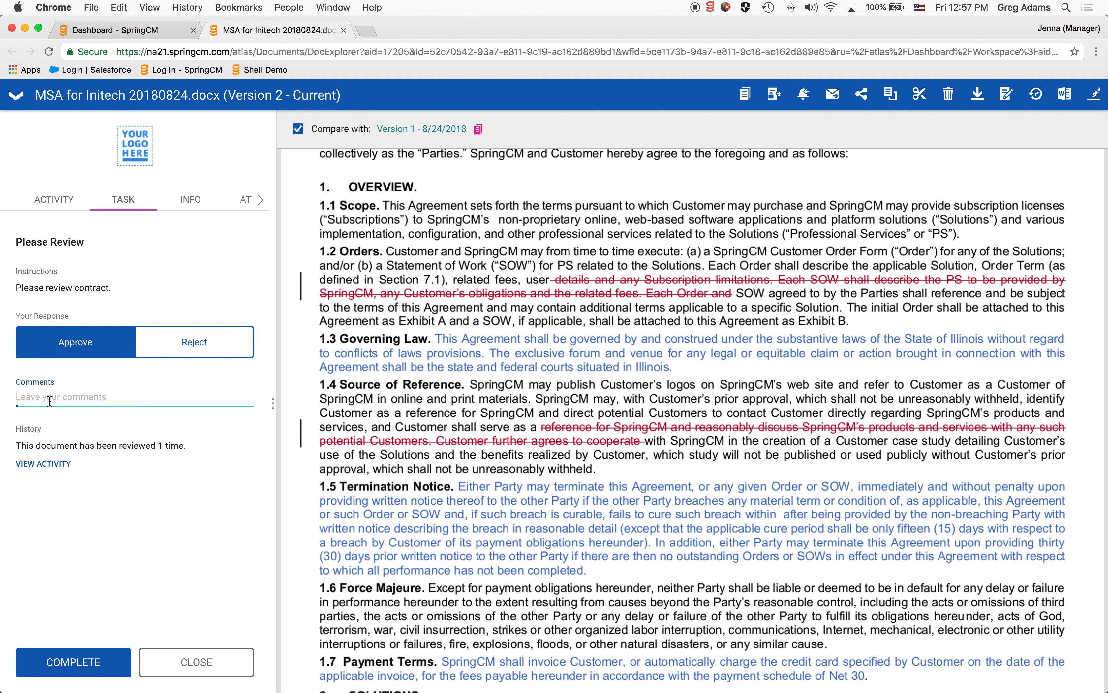
{"action": "type", "text": "Go close this deal"}
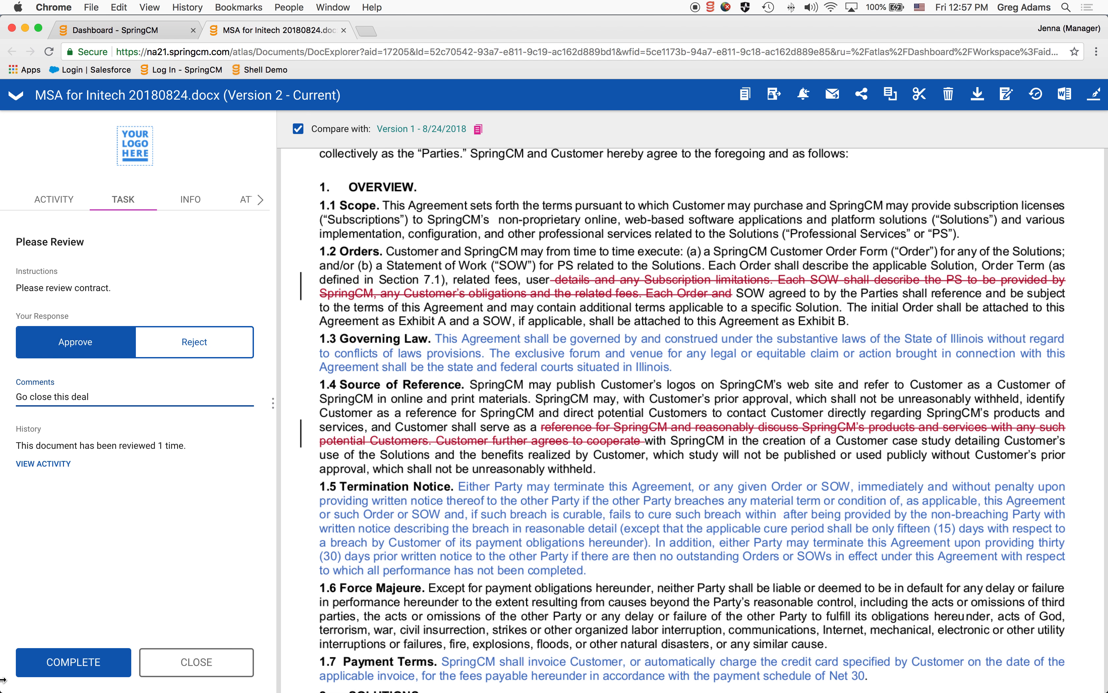
{"action": "left_click", "coordinate": [101, 669]}
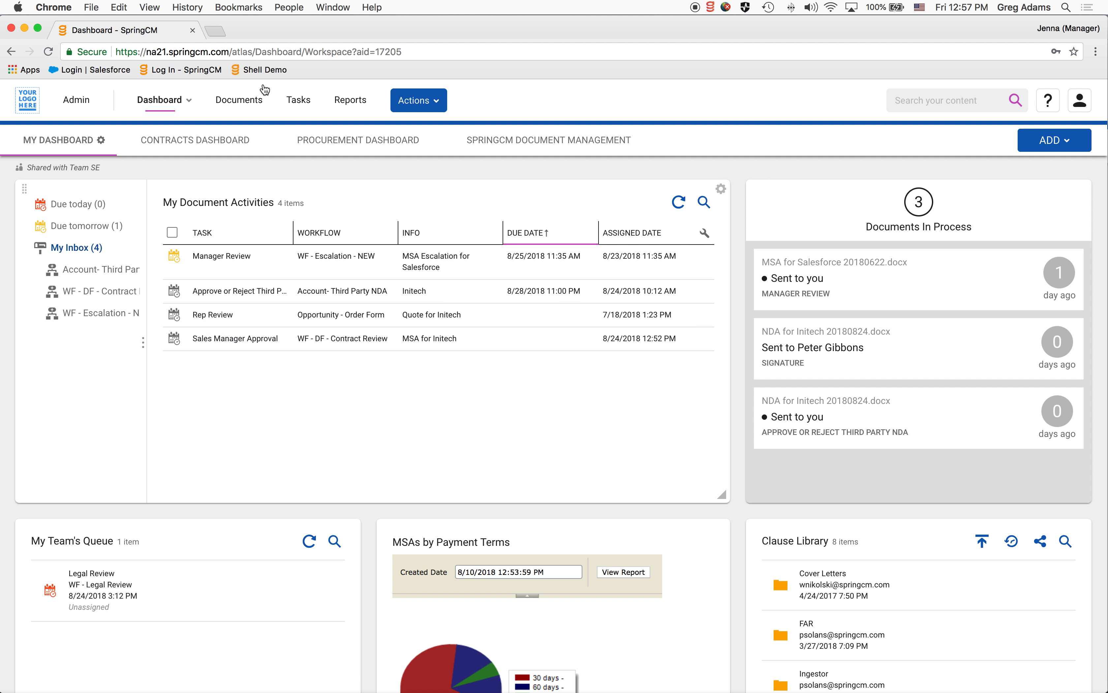
Switch to the external signer's browser profile and refresh the Gmail inbox
{"action": "left_click", "coordinate": [289, 6]}
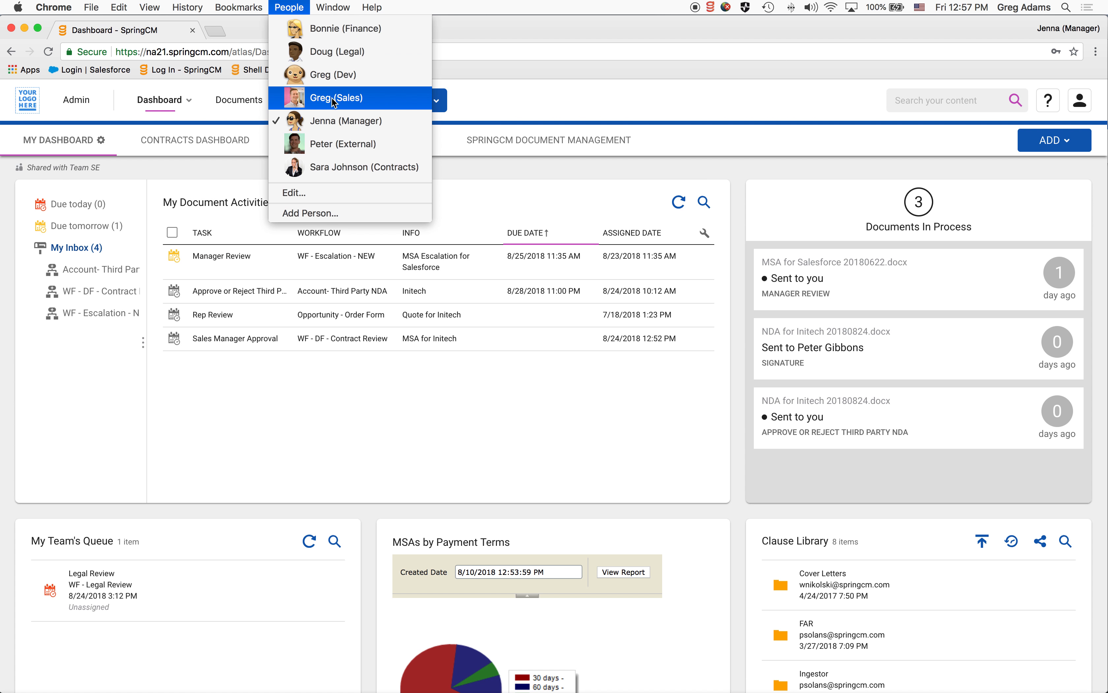
{"action": "left_click", "coordinate": [360, 145]}
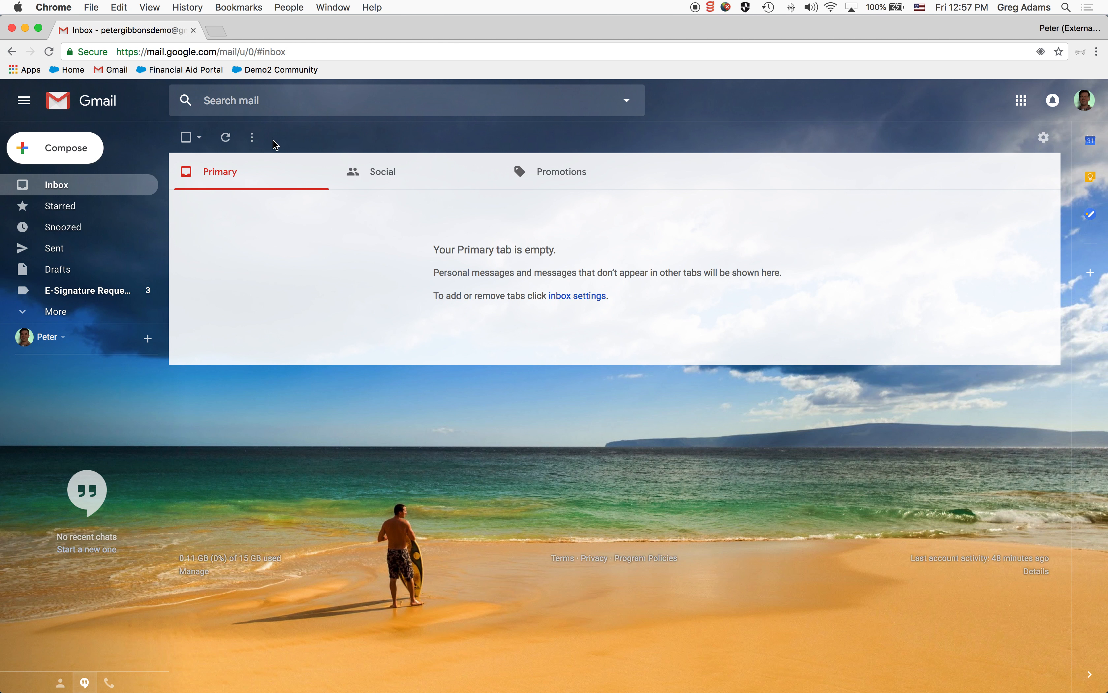
{"action": "left_click", "coordinate": [225, 140]}
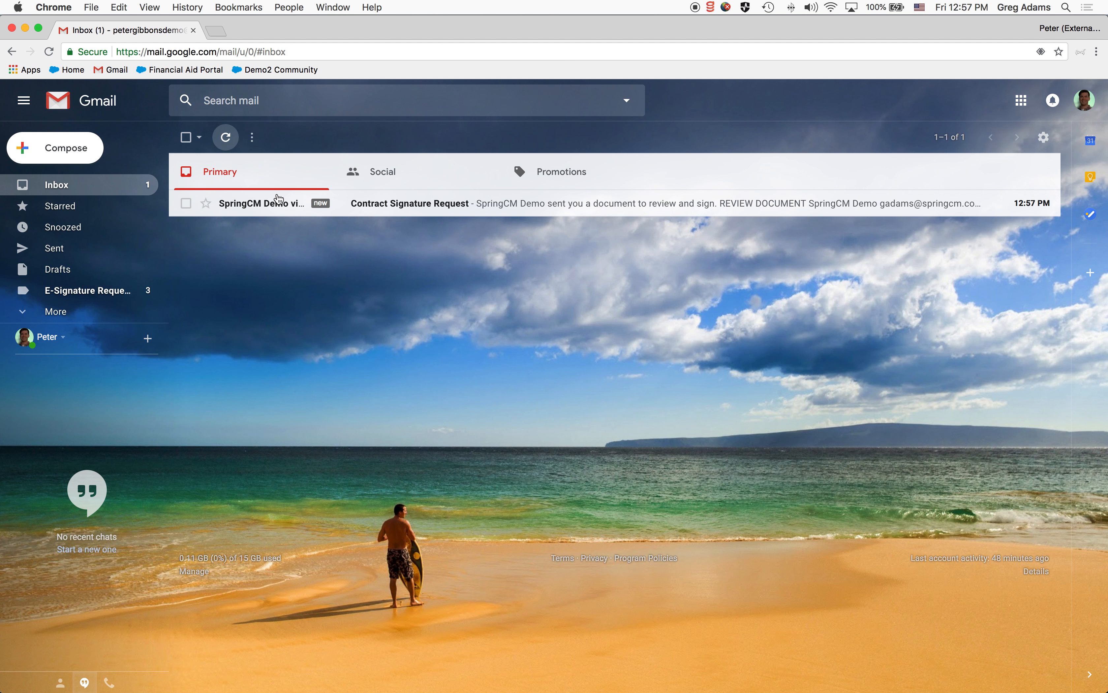
Open the Contract Signature Request e-mail, open its document for review in DocuSign and continue to the signing view
{"action": "left_click", "coordinate": [265, 211]}
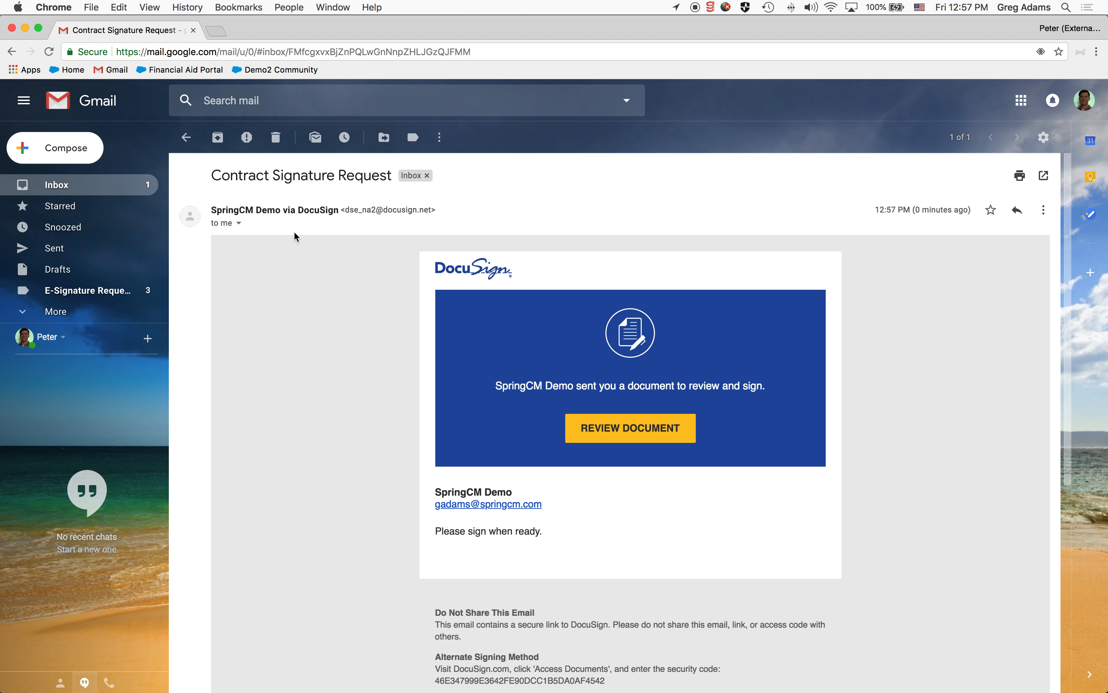
{"action": "left_click", "coordinate": [615, 425]}
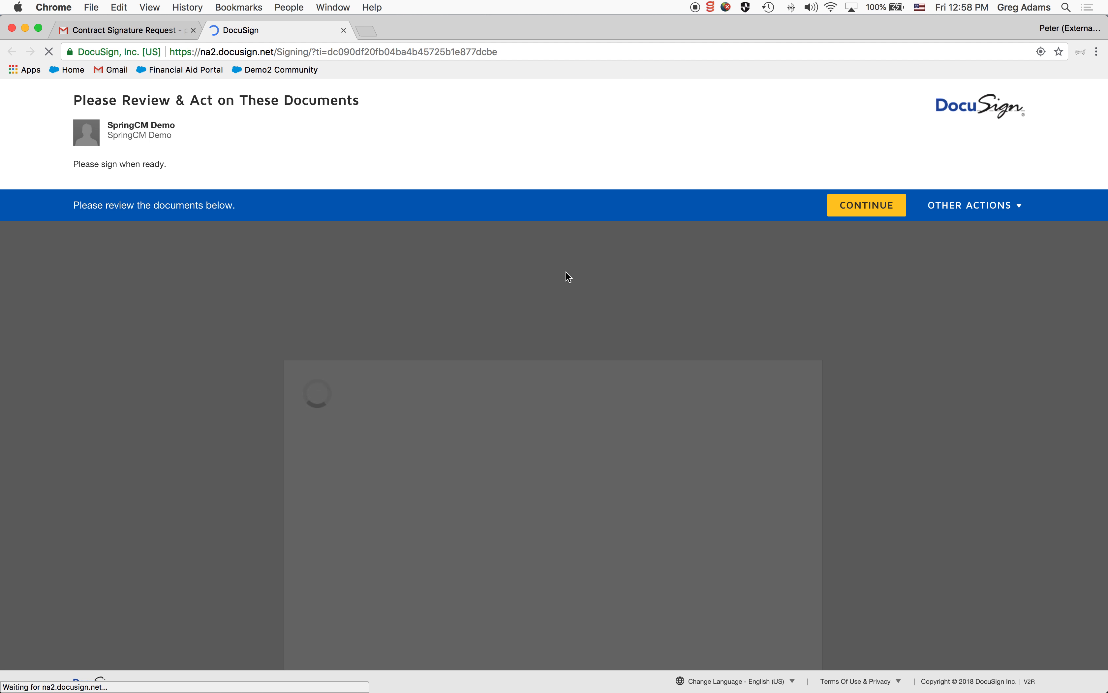
{"action": "left_click", "coordinate": [863, 206]}
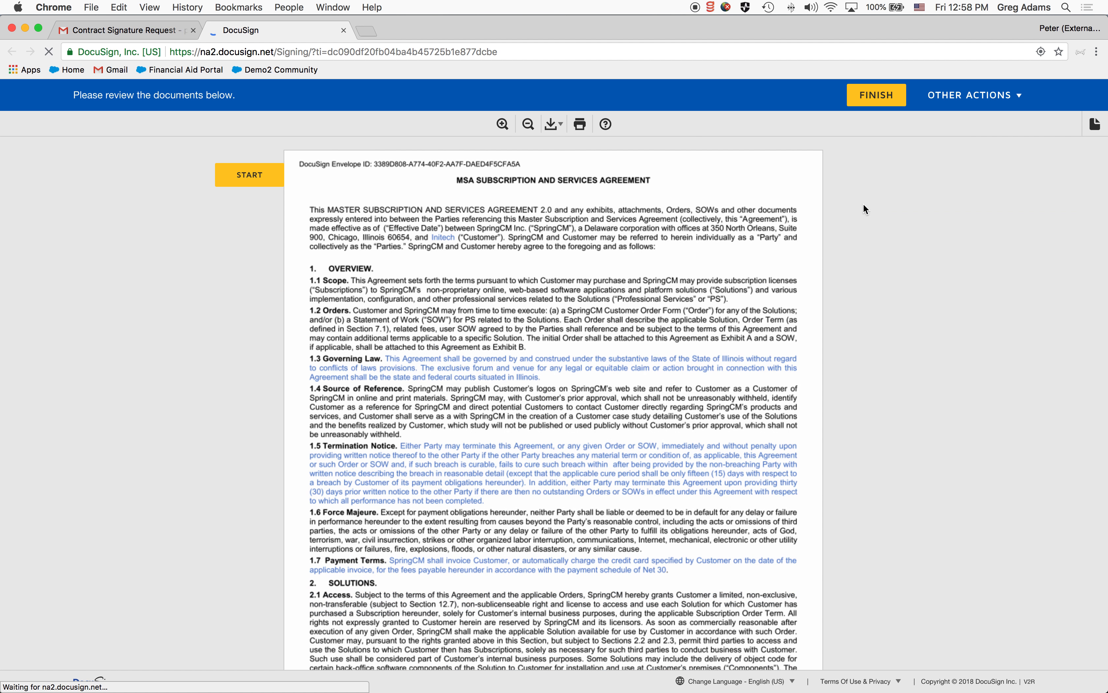
Sign the MSA at its signature field with the preset signature style, finish signing and continue past the completion dialog
{"action": "left_click", "coordinate": [249, 175]}
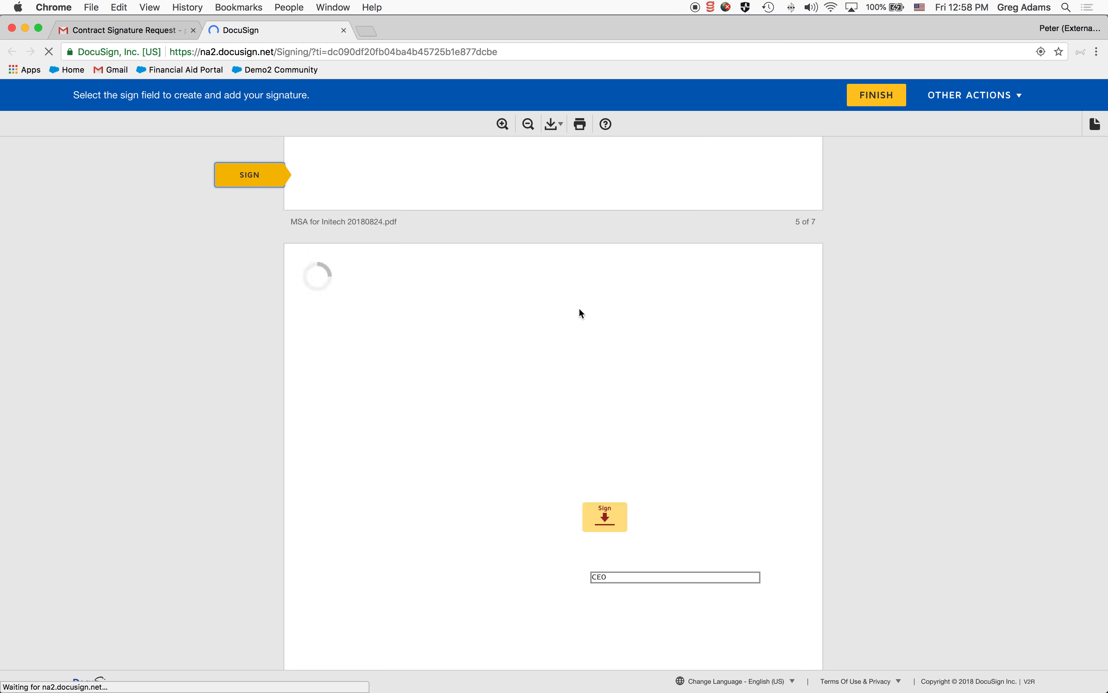
{"action": "left_click", "coordinate": [604, 402]}
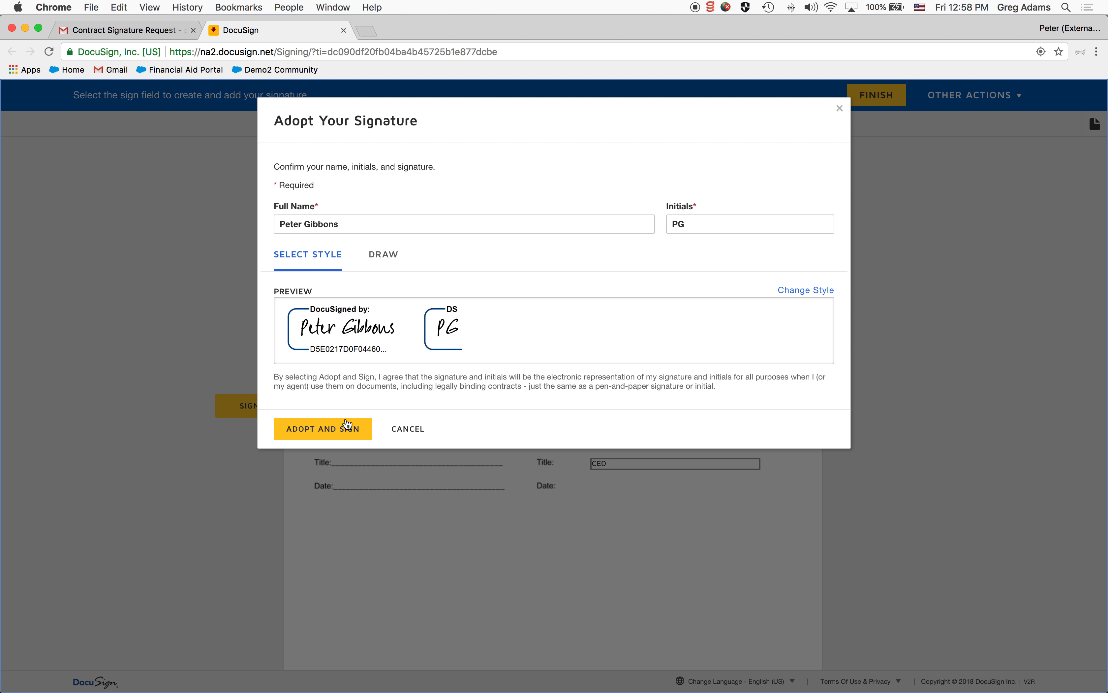
{"action": "left_click", "coordinate": [348, 424]}
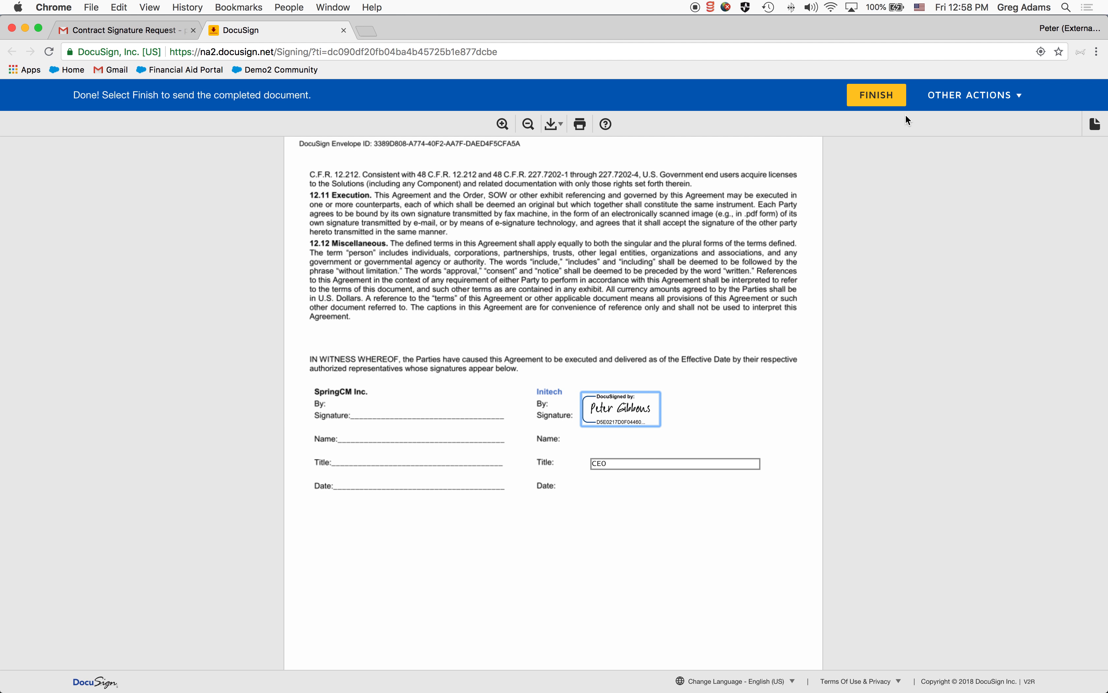
{"action": "left_click", "coordinate": [884, 96]}
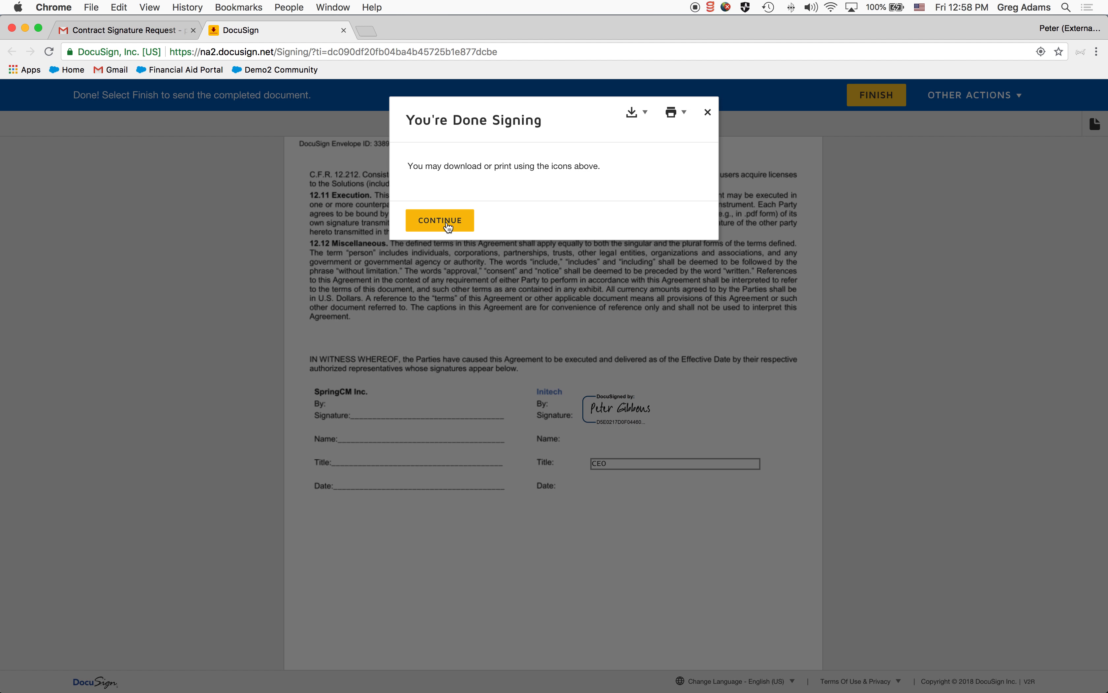
{"action": "left_click", "coordinate": [447, 224]}
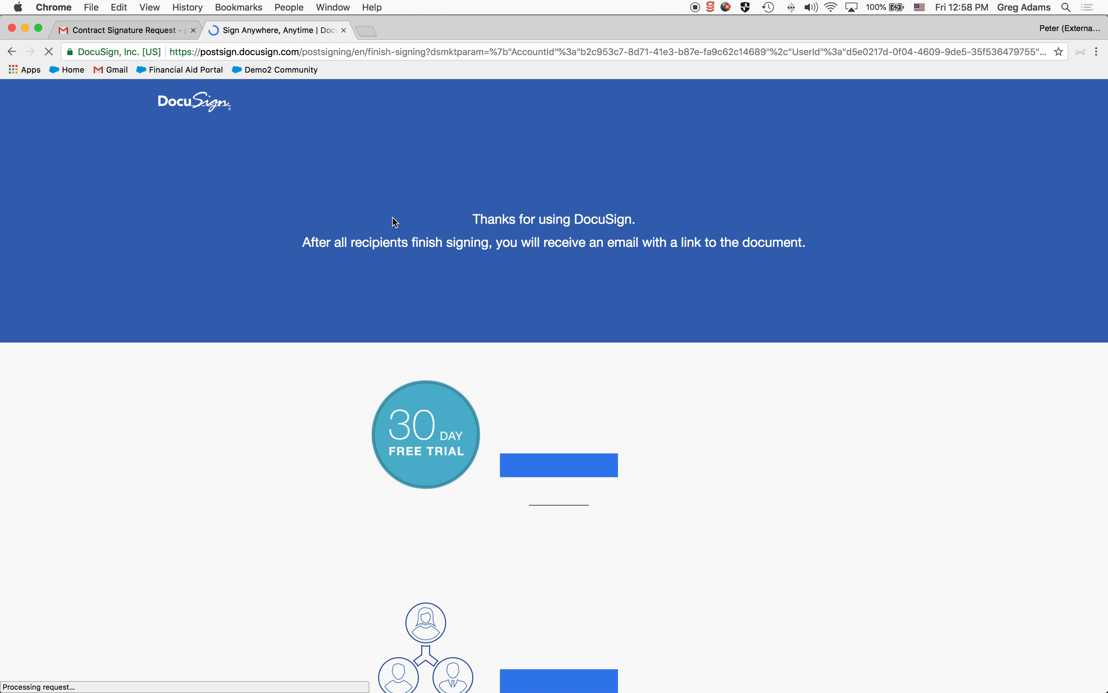
Close the DocuSign page and archive the Contract Signature Request e-mail in Gmail
{"action": "left_click", "coordinate": [343, 30]}
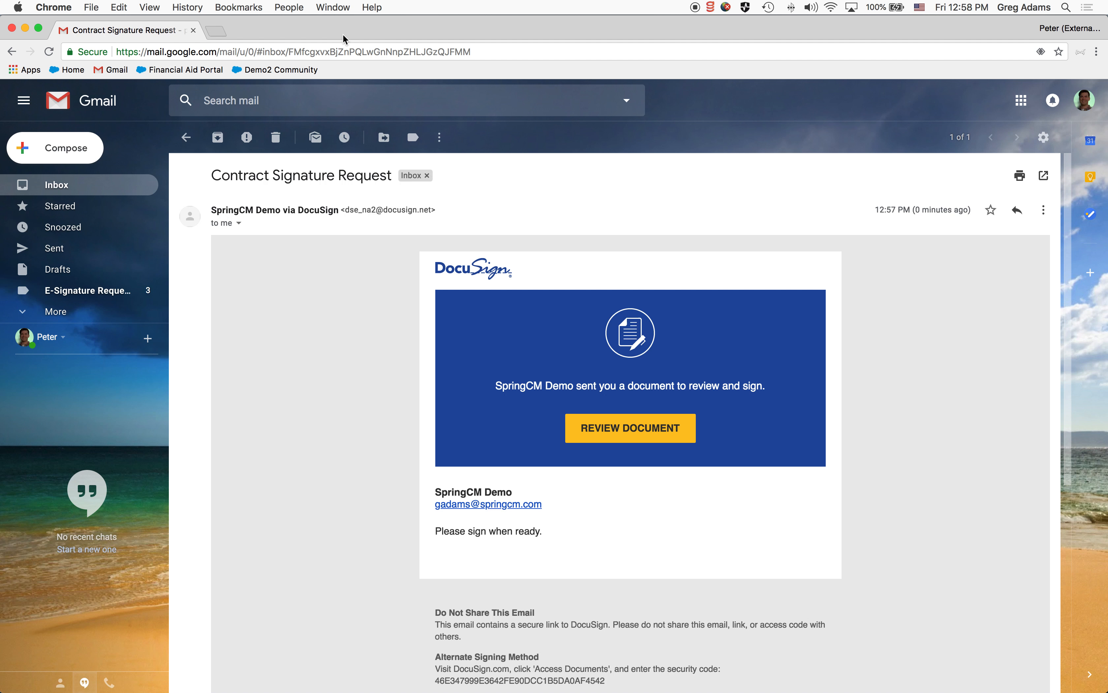
{"action": "left_click", "coordinate": [218, 137]}
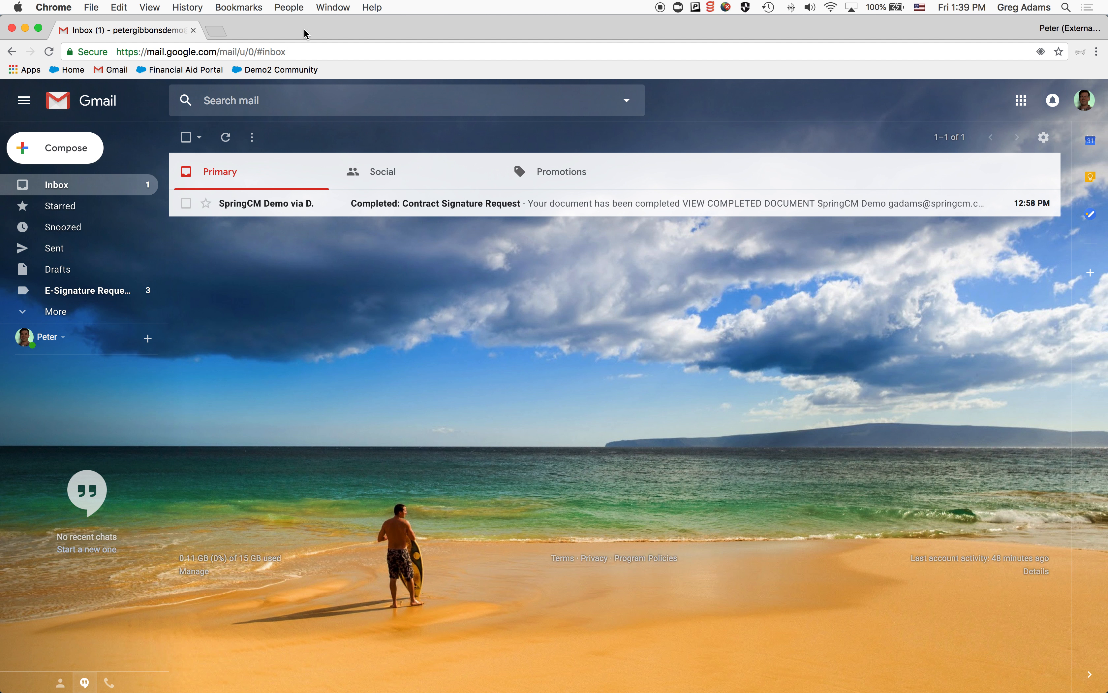
Switch to the Sales browser profile, bring up the Initech CLM 2018 opportunity in Salesforce and refresh it
{"action": "left_click", "coordinate": [289, 7]}
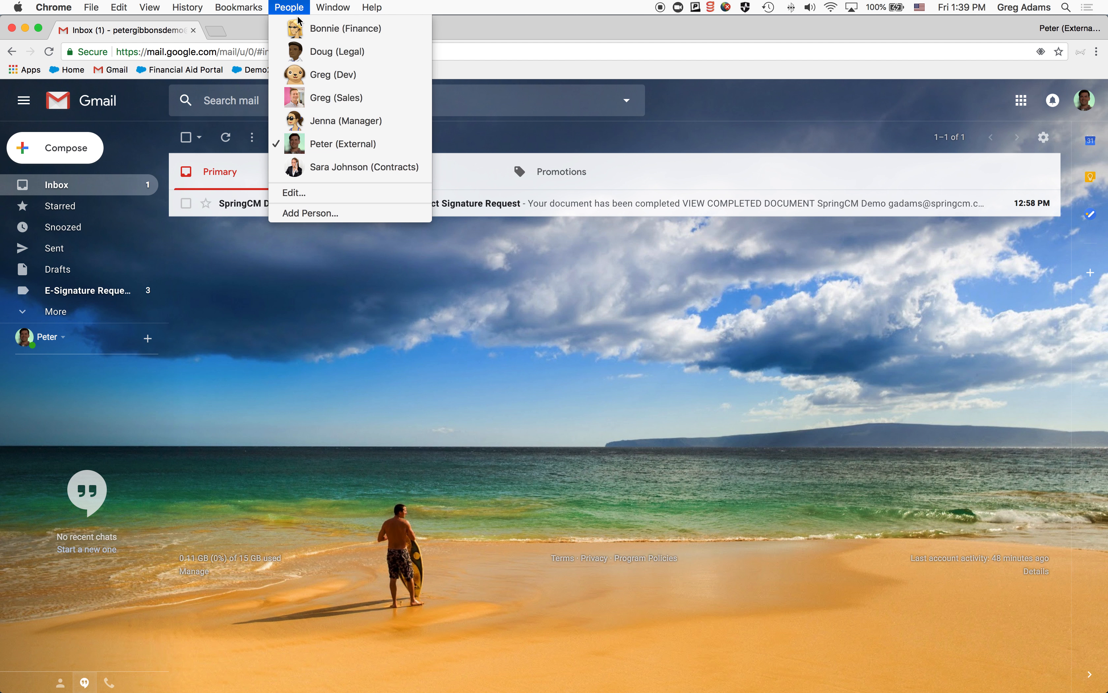
{"action": "left_click", "coordinate": [360, 100]}
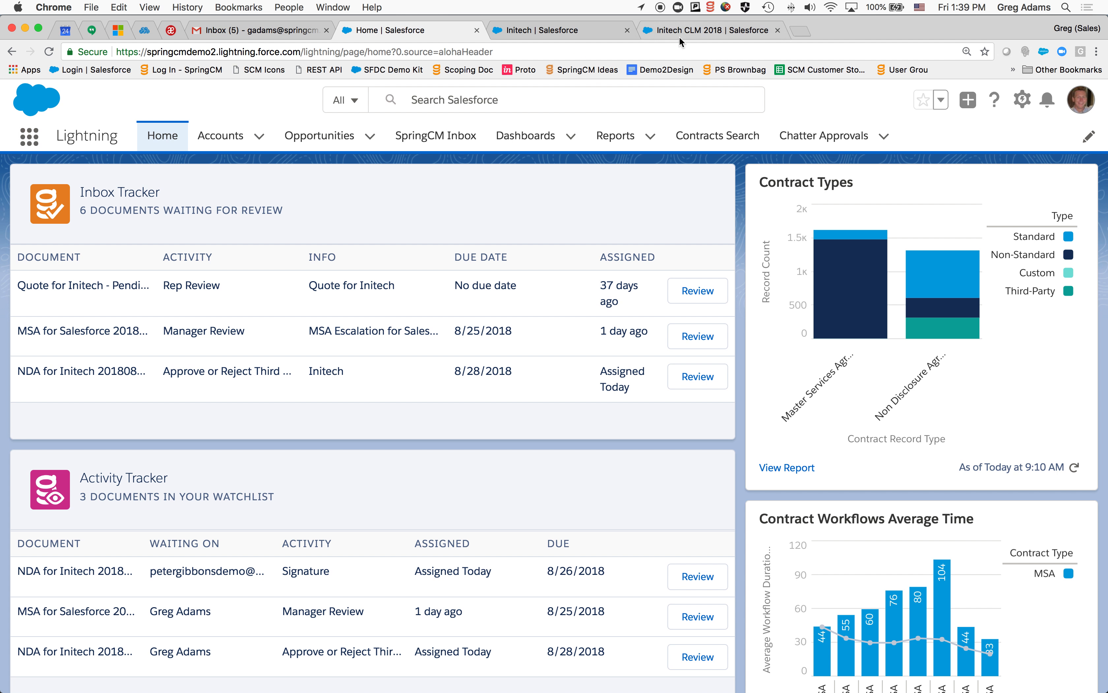
{"action": "left_click", "coordinate": [684, 28]}
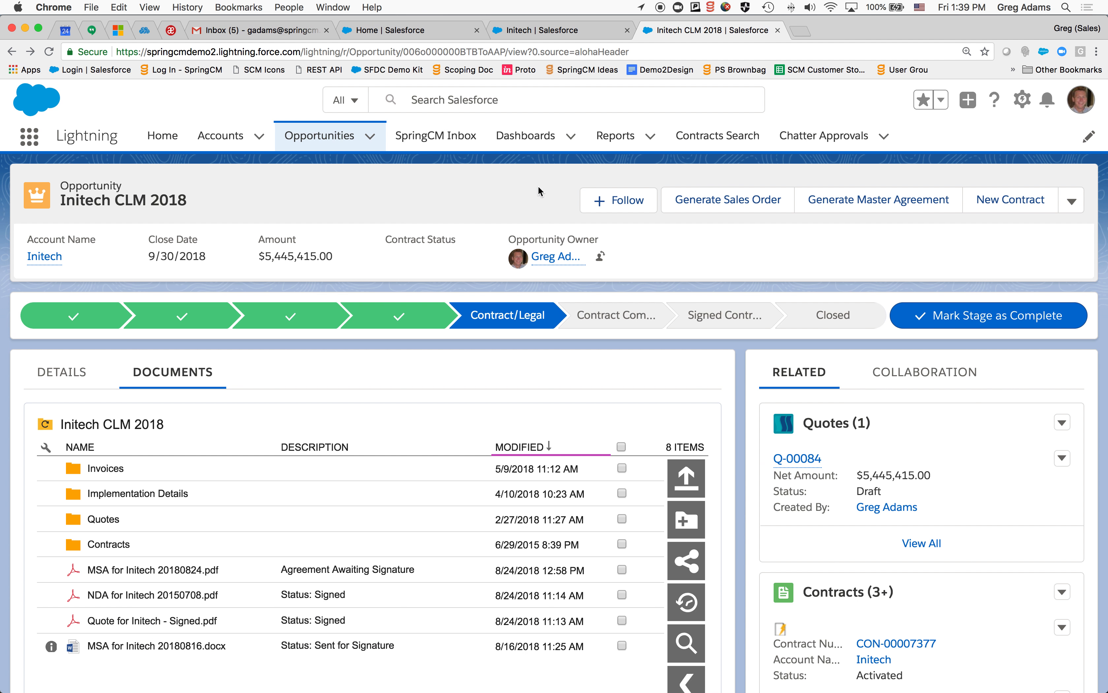
{"action": "key", "text": "super+r"}
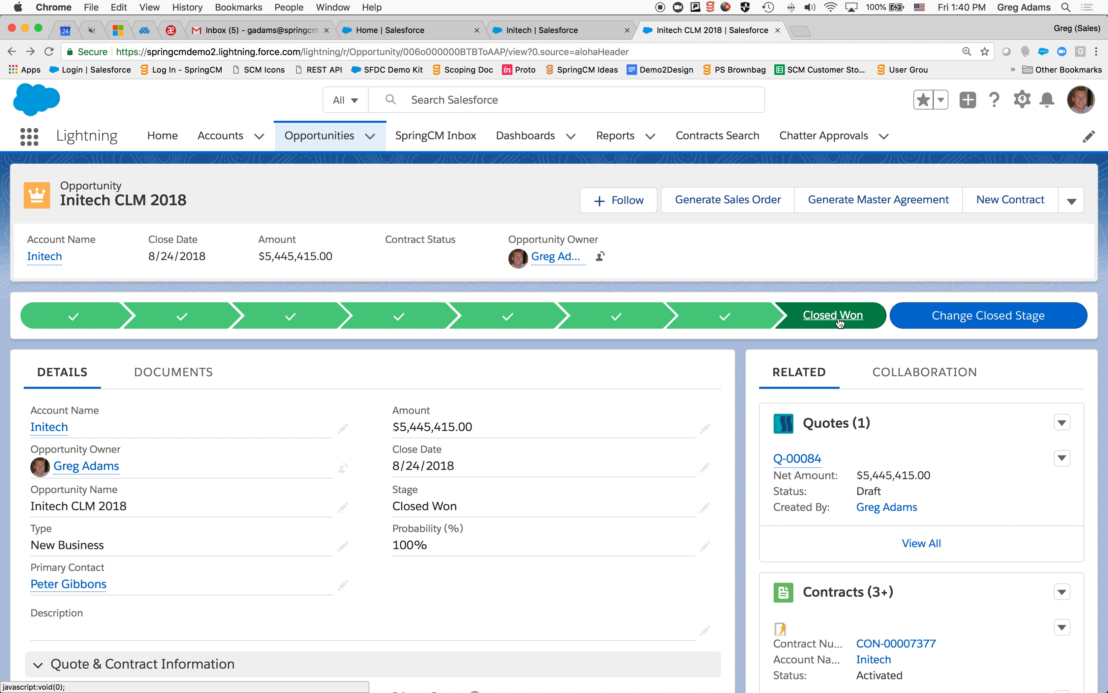
Open MSA for Initech 20180824.pdf from the documents of the Initech CLM 2018 opportunity
{"action": "left_click", "coordinate": [170, 371]}
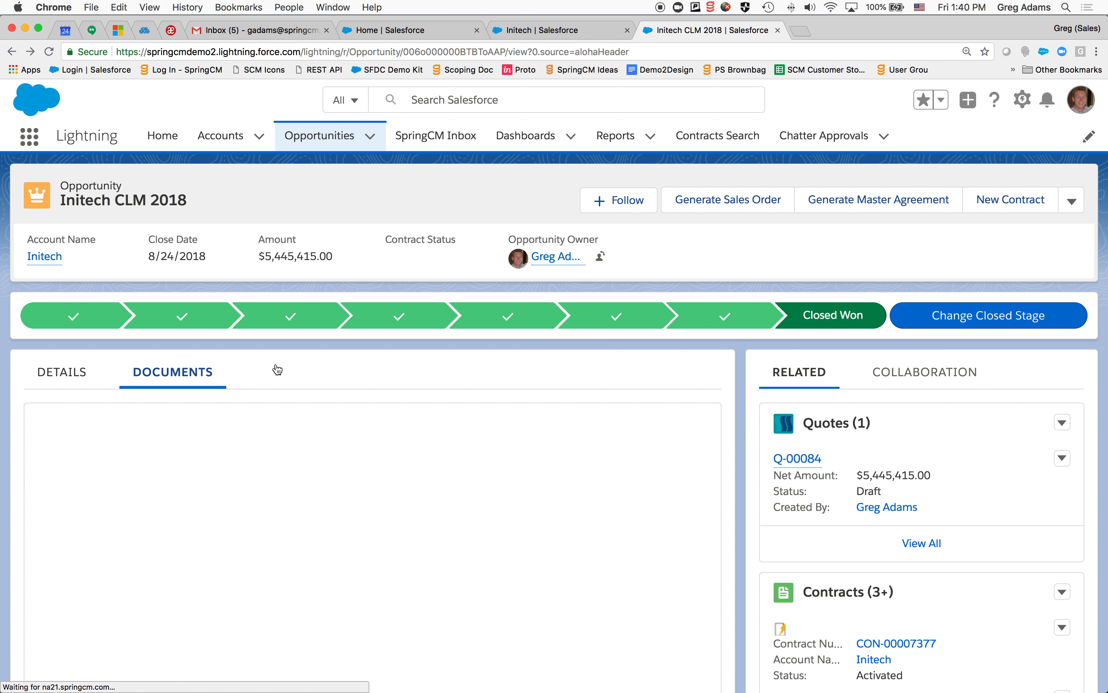
{"action": "scroll", "coordinate": [366, 384], "scroll_direction": "down", "scroll_amount": 2}
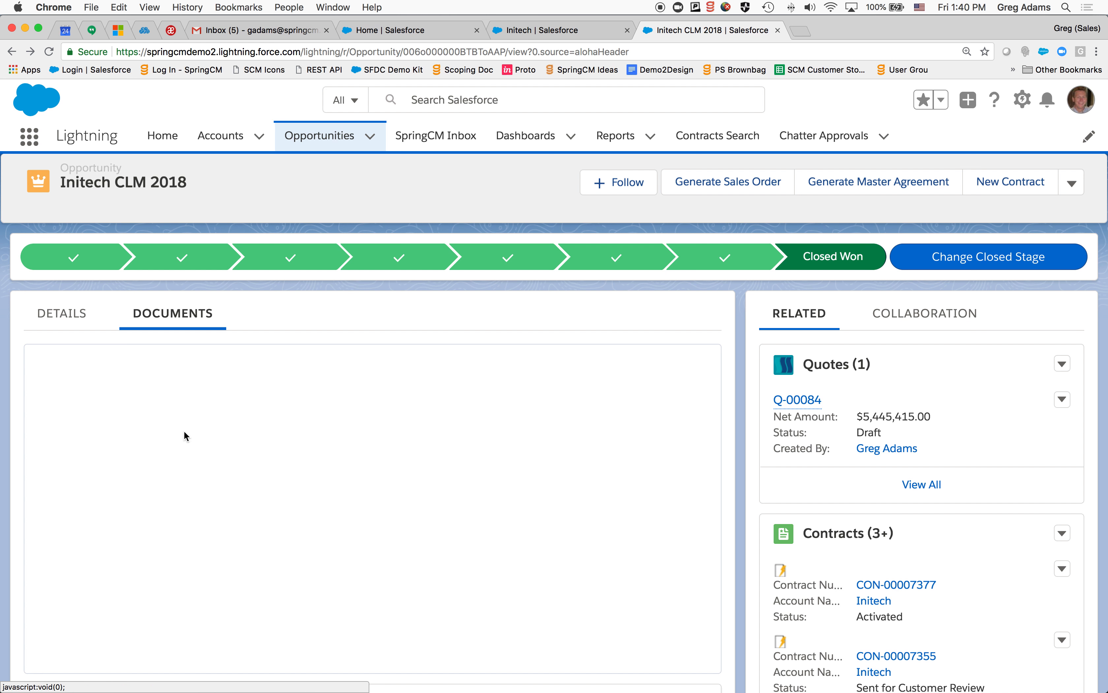
{"action": "scroll", "coordinate": [194, 431], "scroll_direction": "down", "scroll_amount": 1}
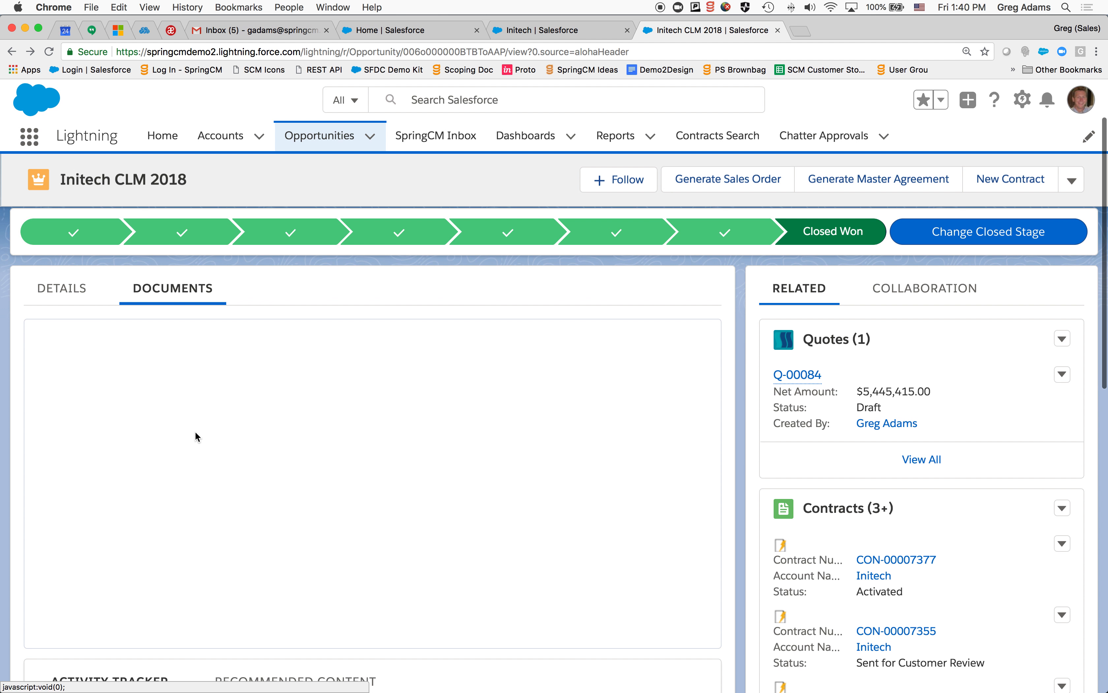
{"action": "left_click", "coordinate": [151, 485]}
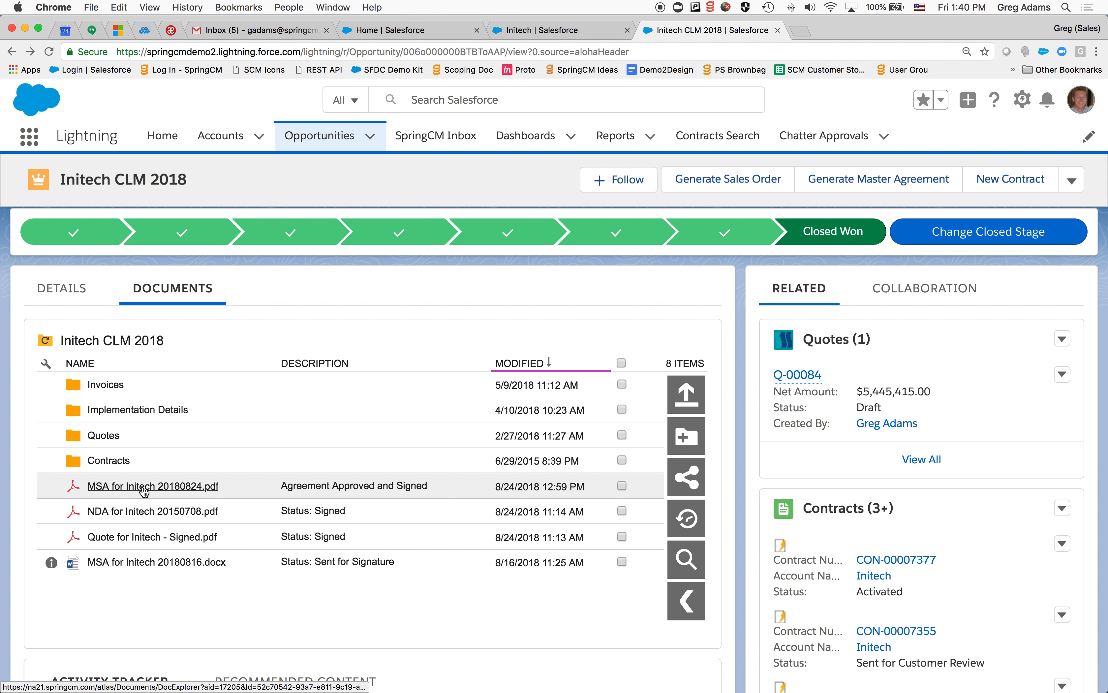